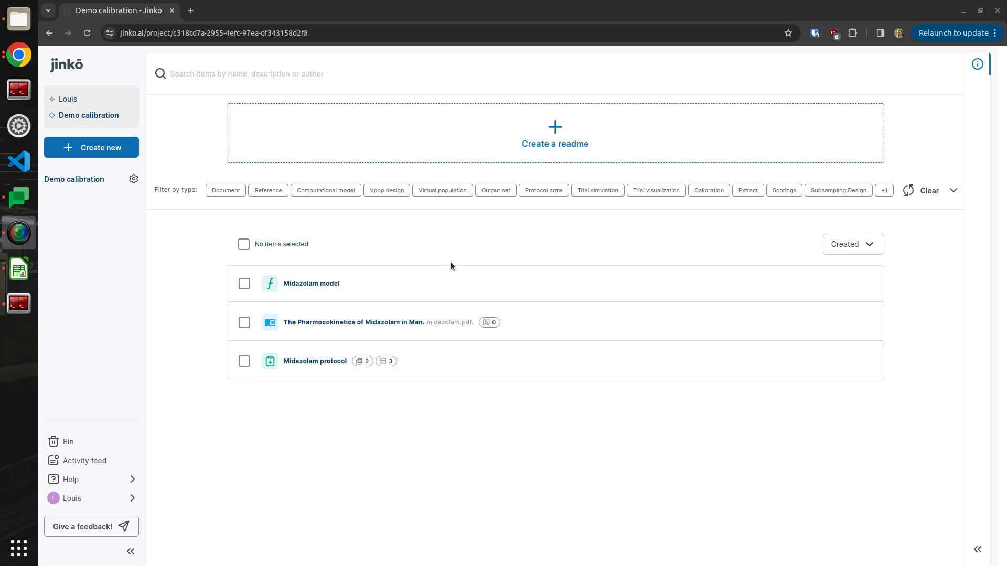
Step: Open the Midazolam model and show the details of its administrationMode component
{"action": "mouse_move", "coordinate": [441, 280]}
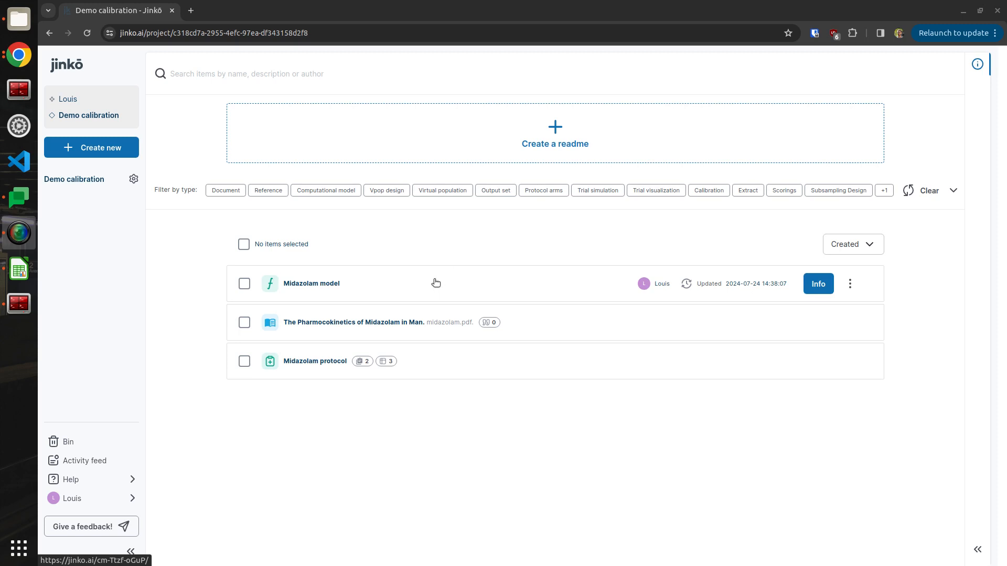
{"action": "left_click", "coordinate": [435, 281]}
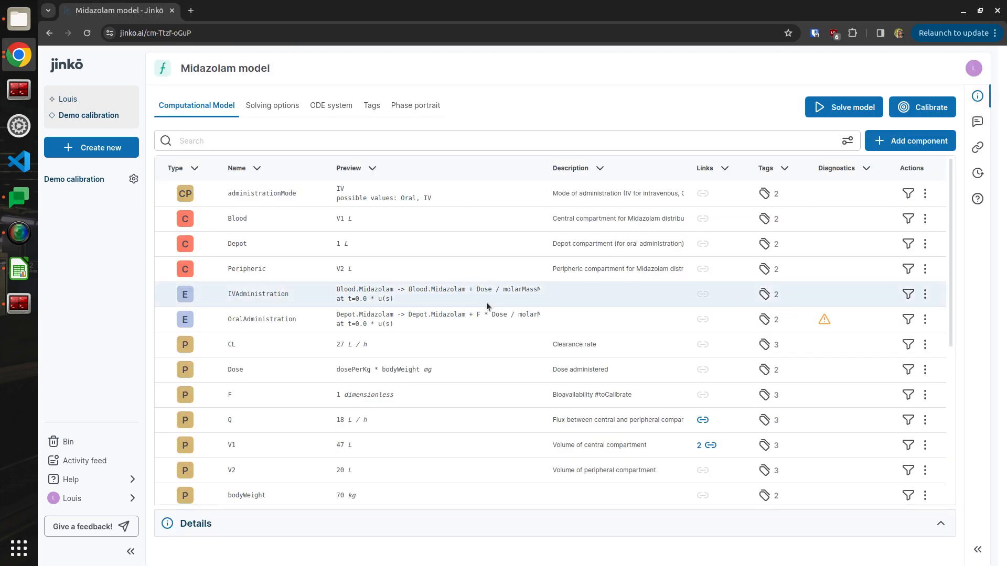
{"action": "left_click", "coordinate": [418, 199]}
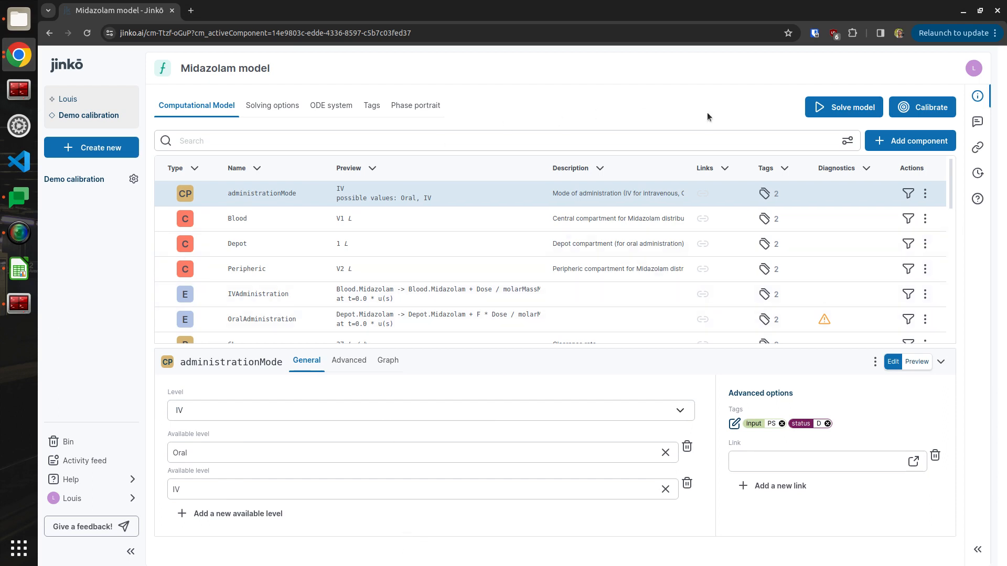
Step: Filter the Midazolam model's components by the ToCalibrateOral tag
{"action": "left_click", "coordinate": [847, 140]}
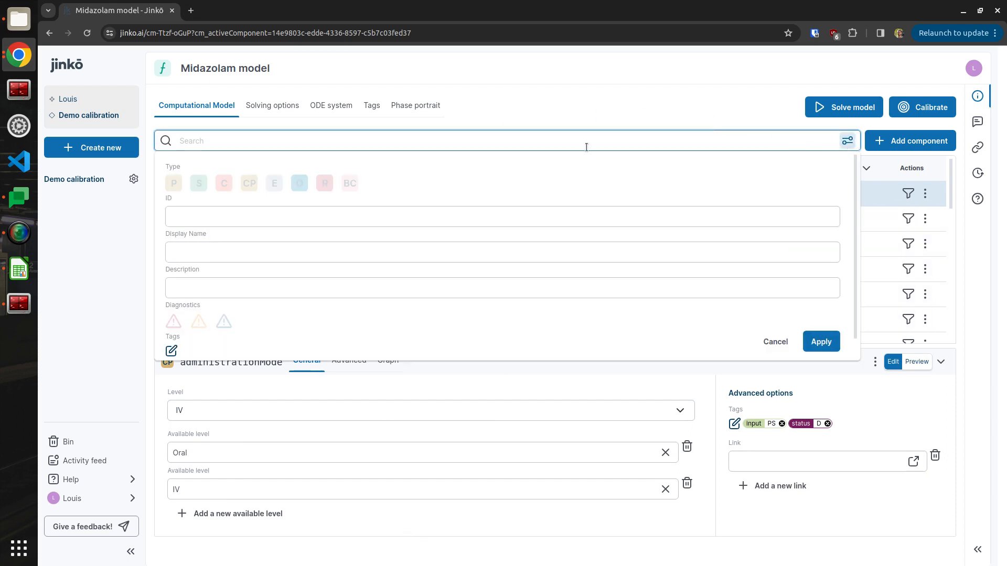
{"action": "left_click", "coordinate": [171, 351]}
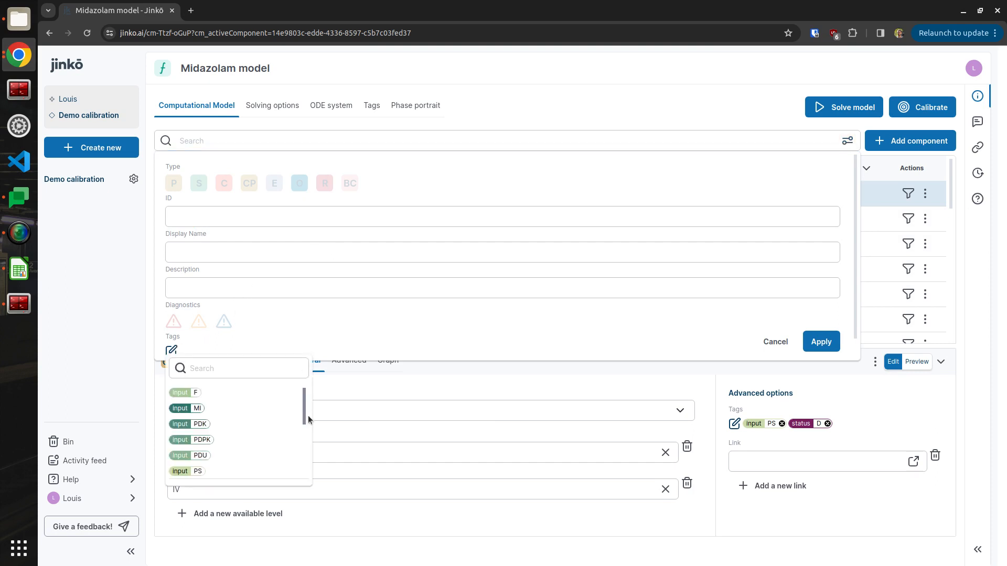
{"action": "scroll", "coordinate": [308, 419], "scroll_direction": "down", "scroll_amount": 5}
{"action": "left_click", "coordinate": [241, 470]}
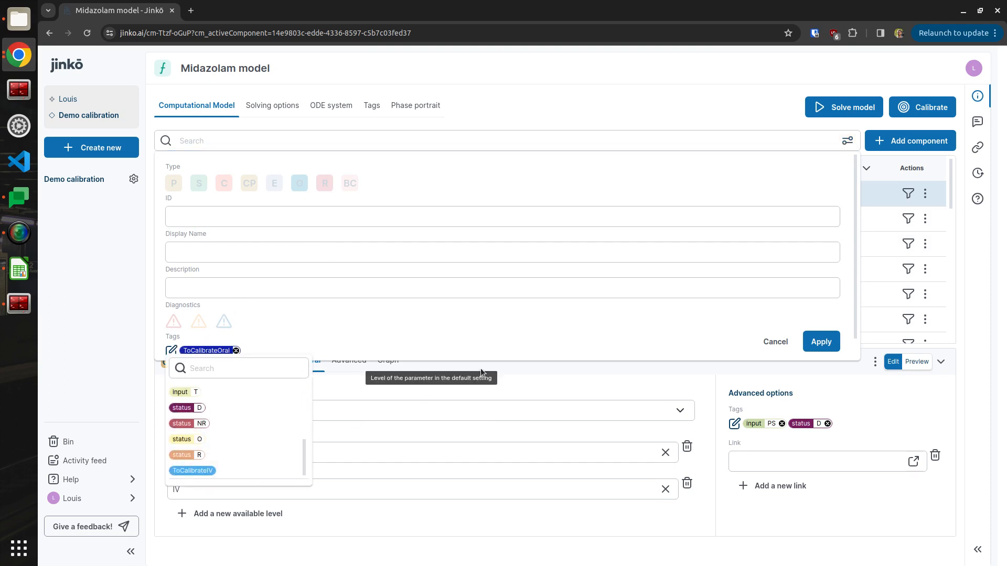
{"action": "left_click", "coordinate": [819, 343]}
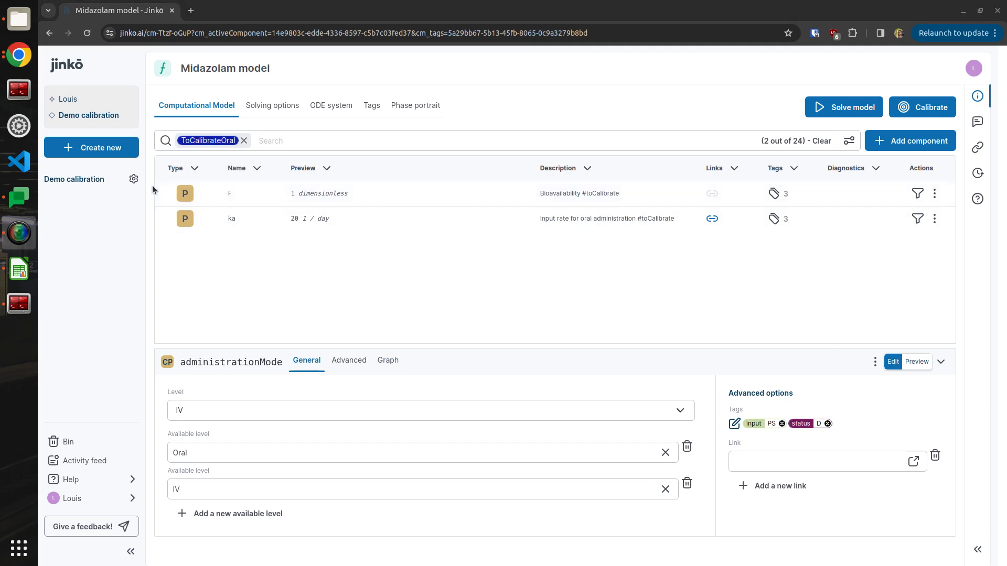
Step: Open the reference "The Pharmocokinetics of Midazolam in Man" from the Demo calibration project and examine its plasma midazolam plots in Figs. 3 to 5
{"action": "left_click", "coordinate": [105, 117]}
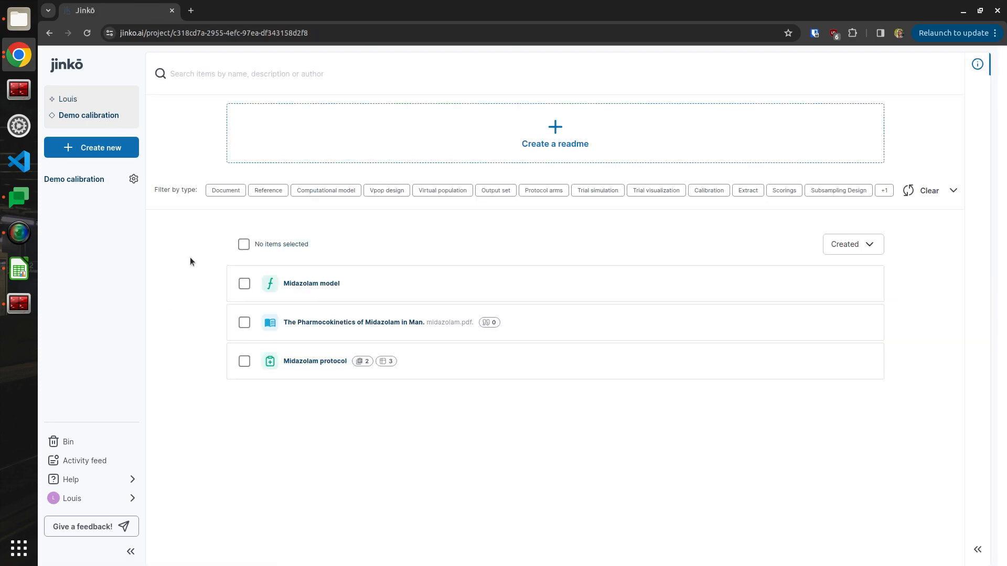
{"action": "left_click", "coordinate": [399, 331]}
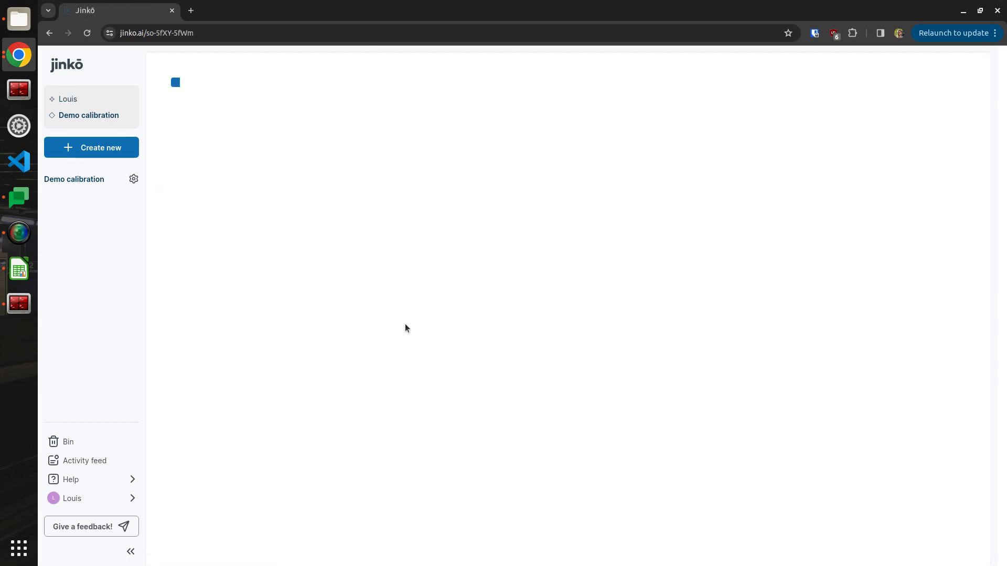
{"action": "scroll", "coordinate": [624, 315], "scroll_direction": "down", "scroll_amount": 5}
{"action": "scroll", "coordinate": [640, 346], "scroll_direction": "down", "scroll_amount": 20}
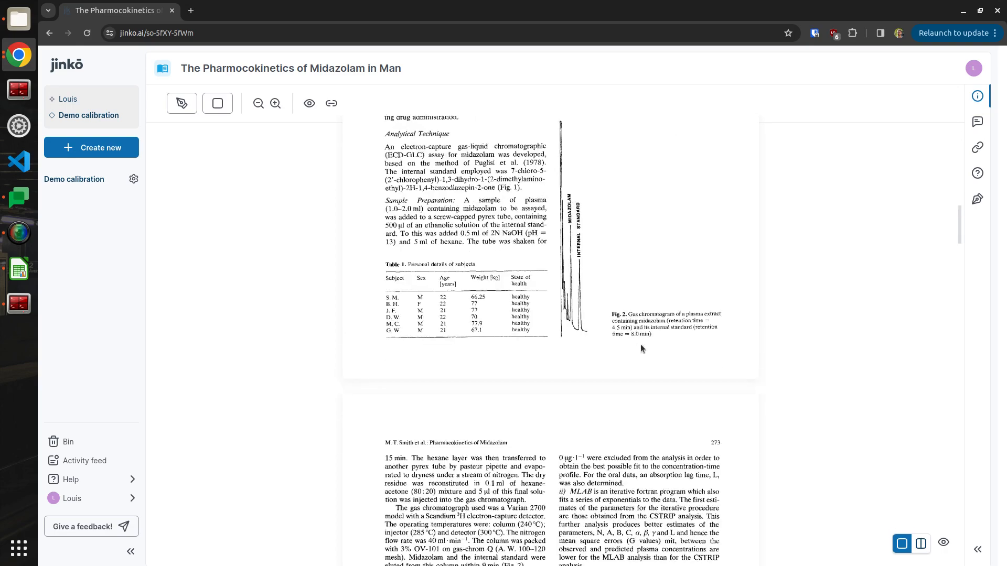
{"action": "scroll", "coordinate": [656, 383], "scroll_direction": "down", "scroll_amount": 5}
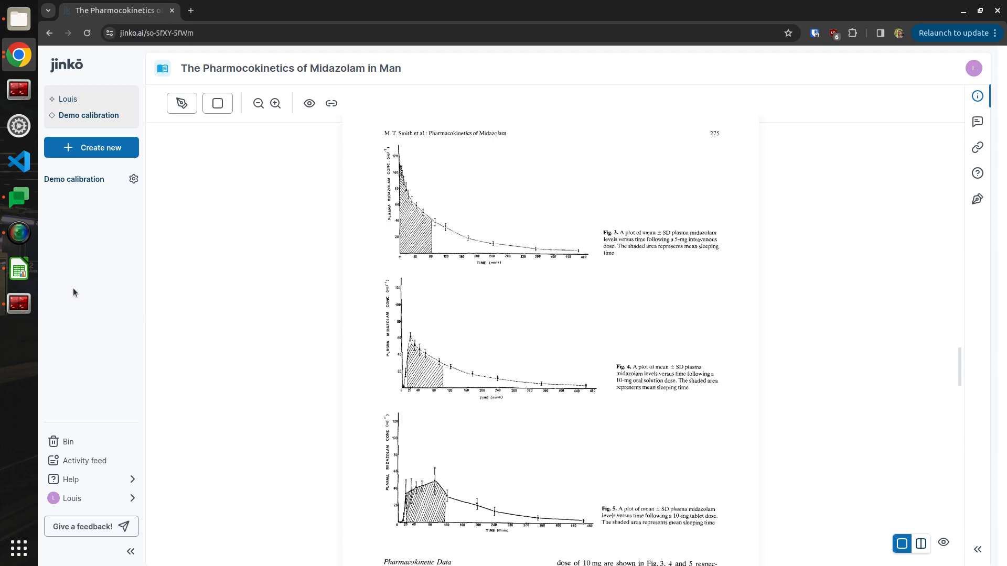
Step: Switch to LibreOffice Calc to examine the observation bounds in MidazolamCalibData.csv and return to Jinkō in the browser
{"action": "left_click", "coordinate": [19, 270]}
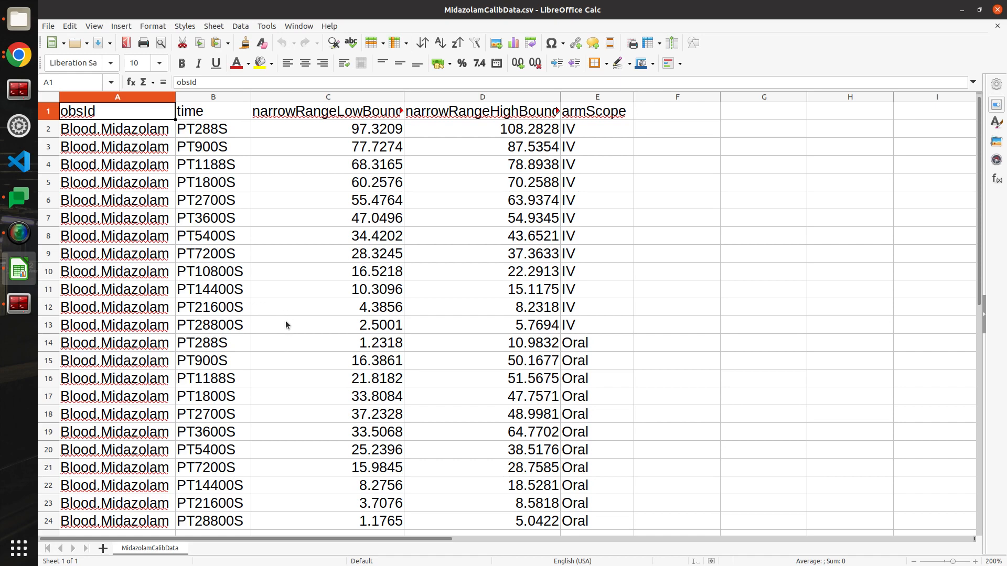
{"action": "left_click", "coordinate": [19, 55]}
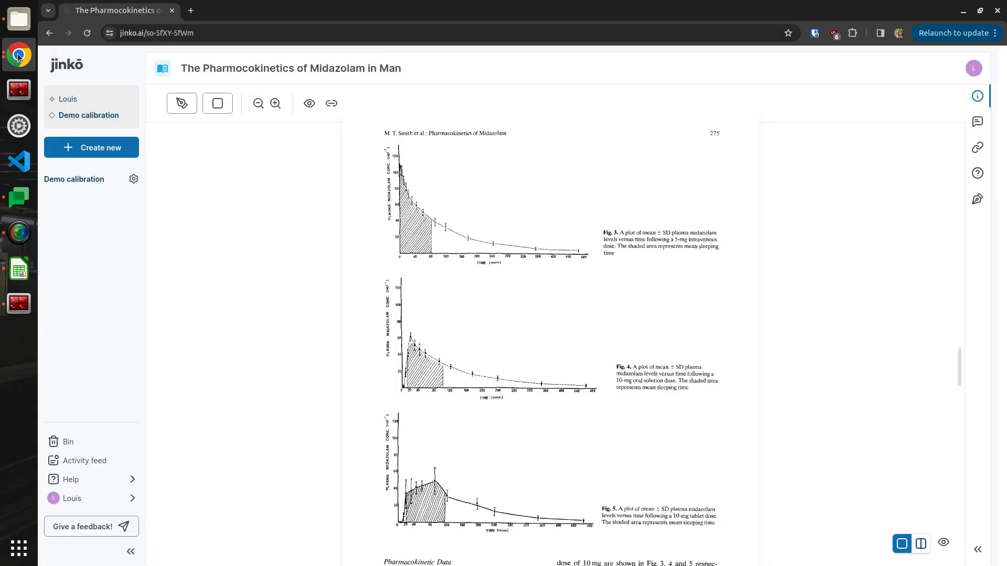
Step: Create a data table in the project by uploading MidazolamCalibData.csv, previewing its contents before the upload
{"action": "left_click", "coordinate": [97, 146]}
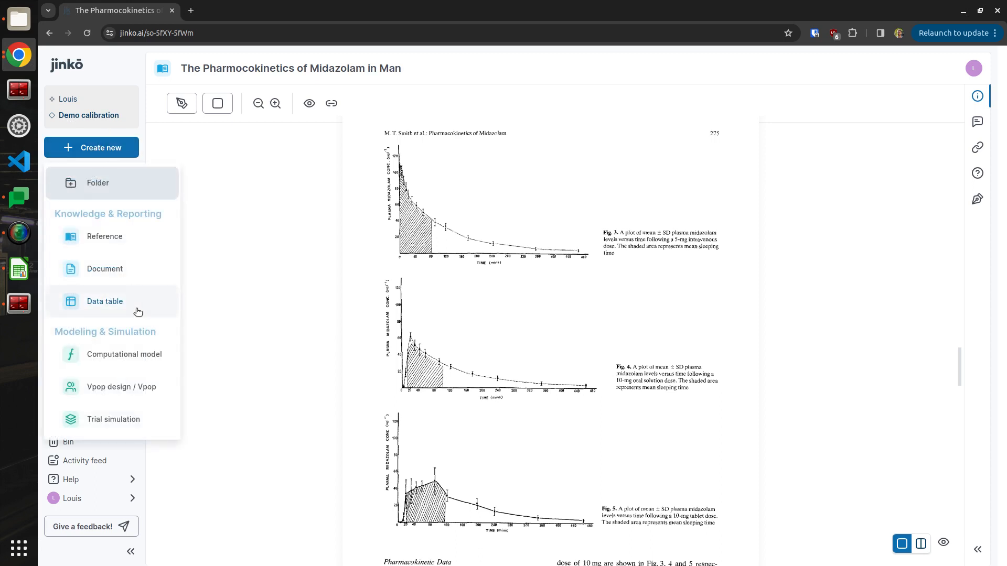
{"action": "left_click", "coordinate": [137, 312]}
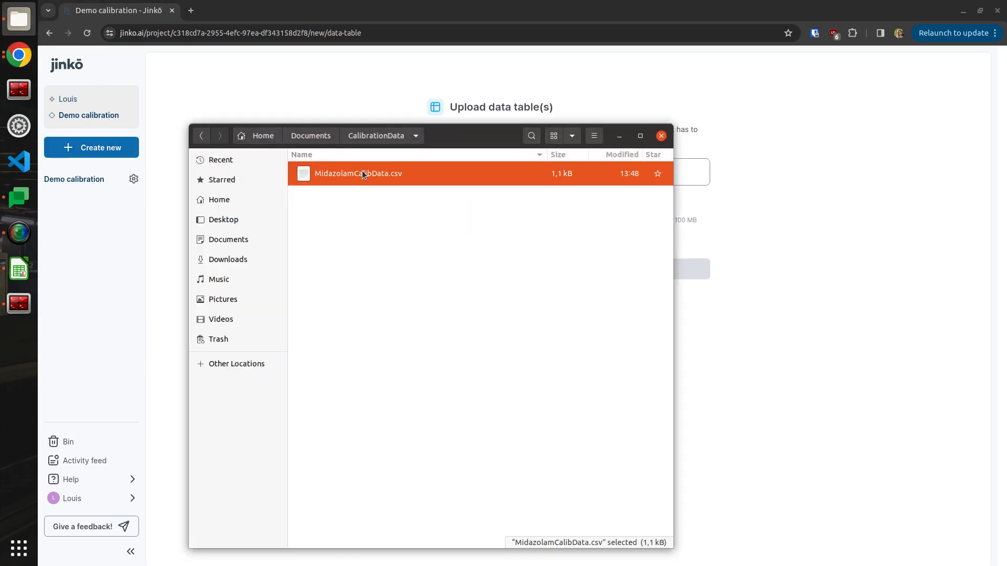
{"action": "left_click_drag", "start_coordinate": [363, 175], "coordinate": [697, 228]}
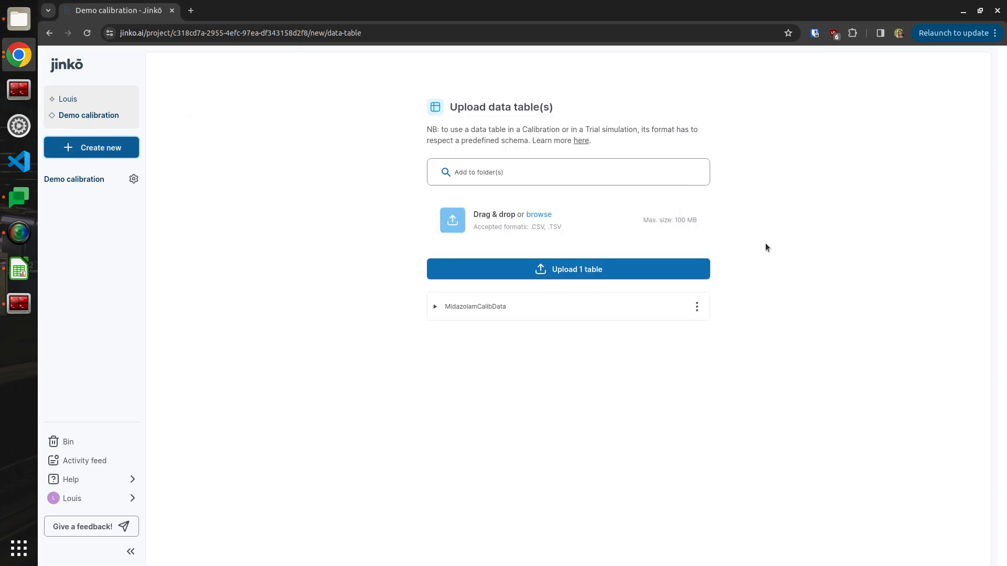
{"action": "left_click", "coordinate": [434, 307]}
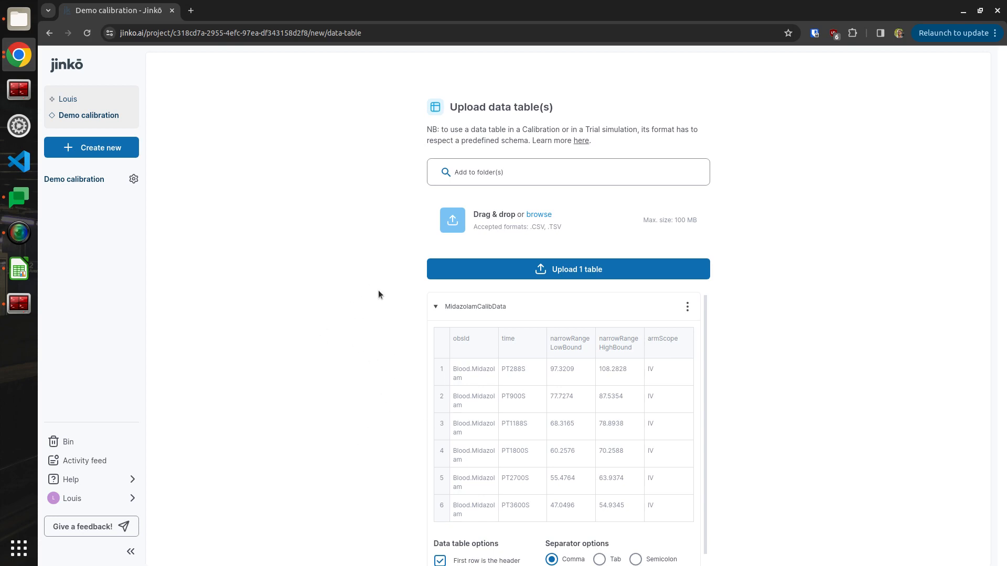
{"action": "left_click", "coordinate": [525, 271]}
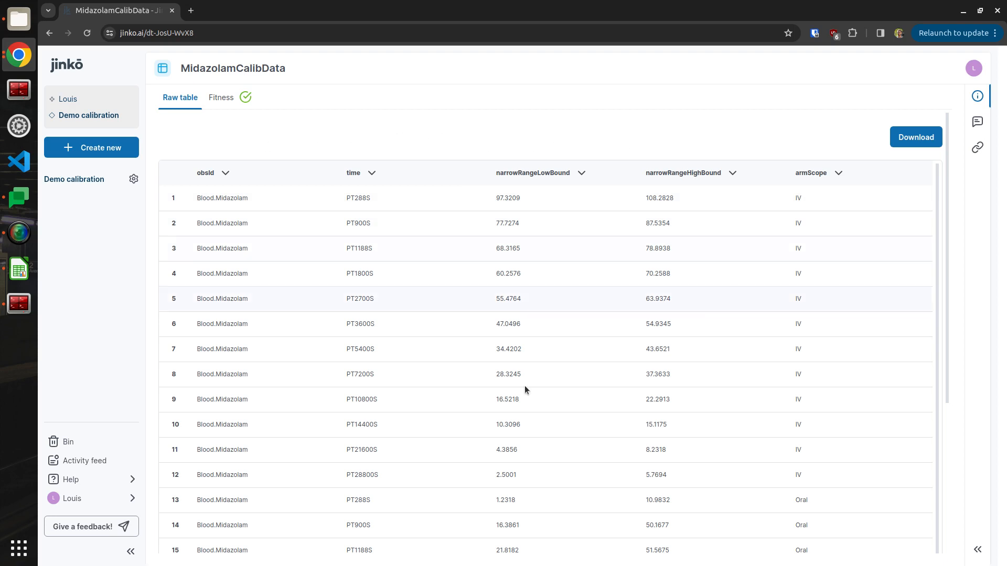
{"action": "key", "text": "alt+Tab"}
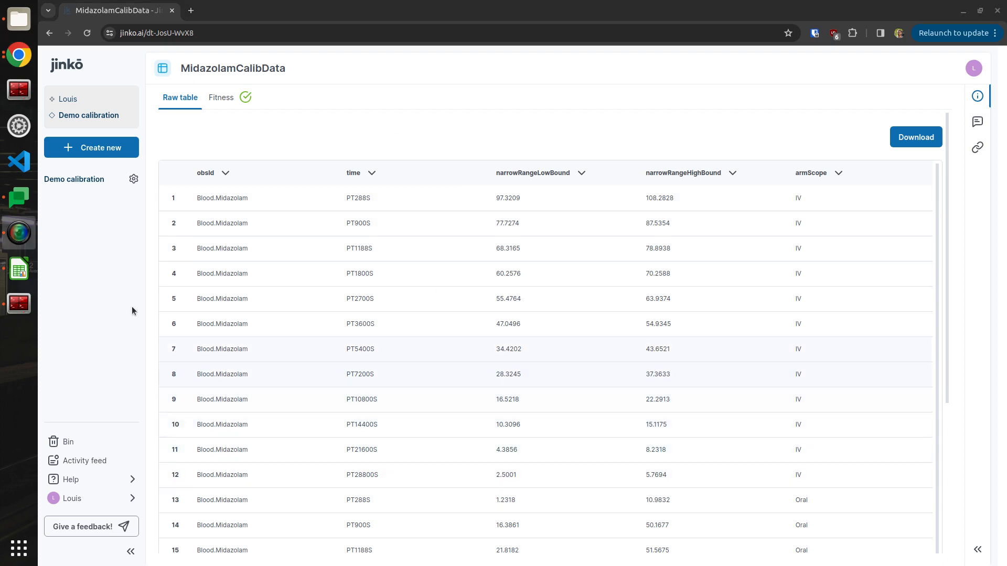
Step: Create a new calibration from the Midazolam model in the Demo calibration project
{"action": "left_click", "coordinate": [82, 116]}
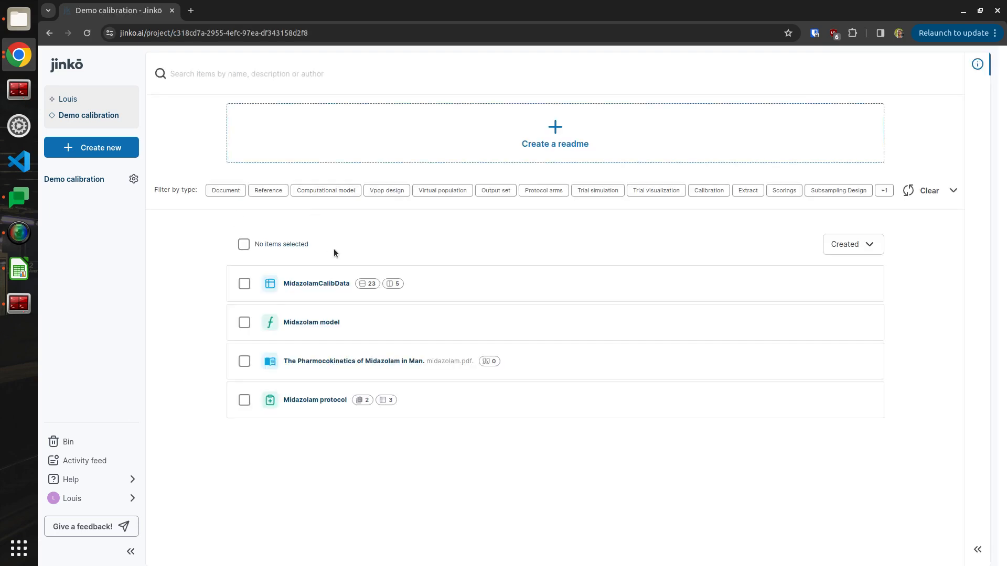
{"action": "left_click", "coordinate": [327, 330]}
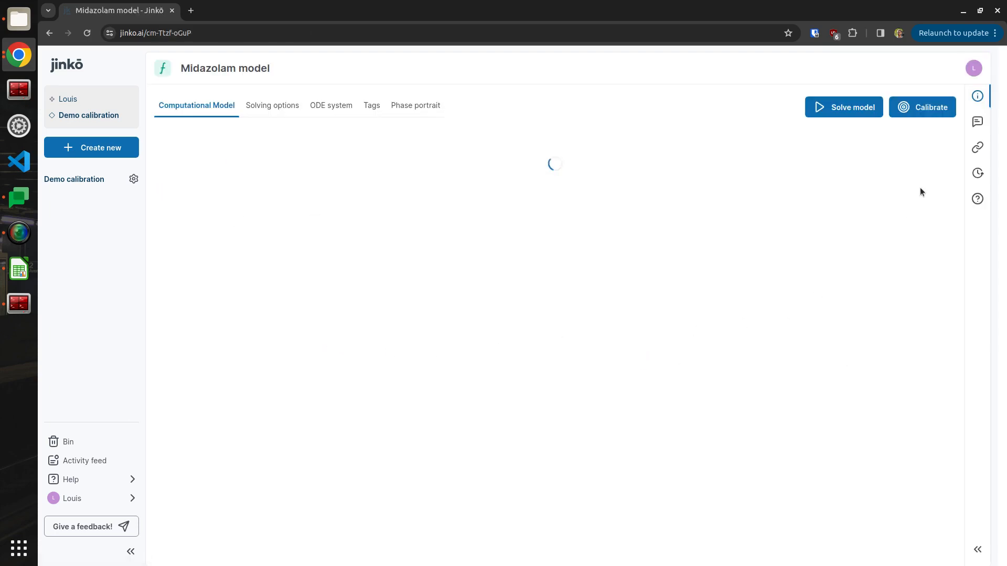
{"action": "left_click", "coordinate": [930, 109]}
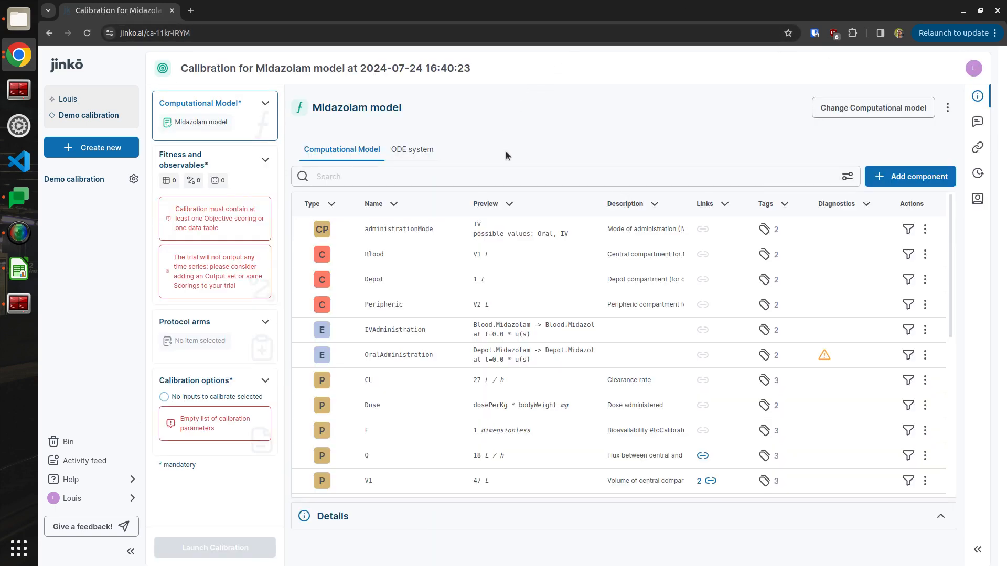
Step: Add the MidazolamCalibData data table to the calibration's fitness and observables
{"action": "left_click", "coordinate": [257, 189]}
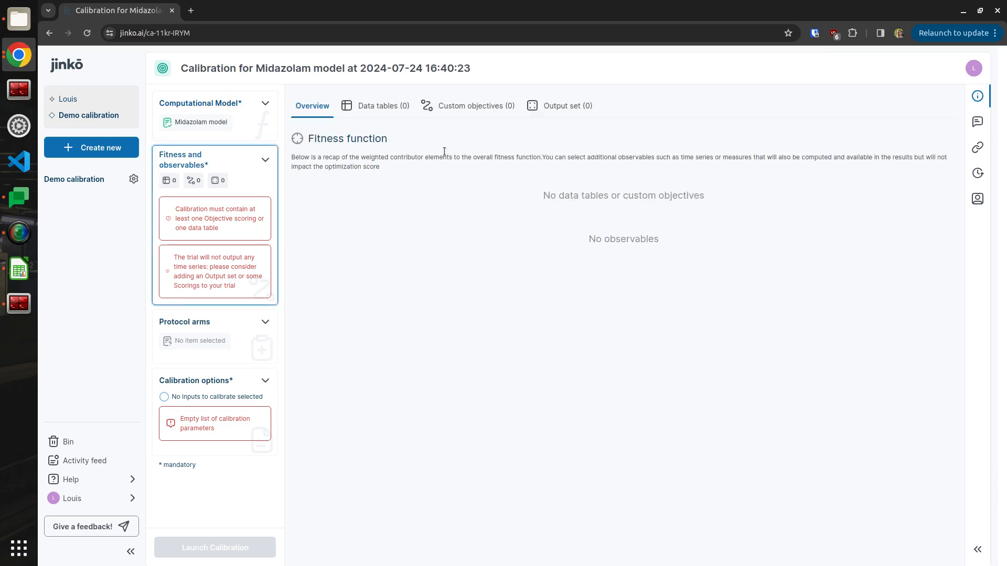
{"action": "left_click", "coordinate": [389, 113]}
{"action": "left_click", "coordinate": [905, 140]}
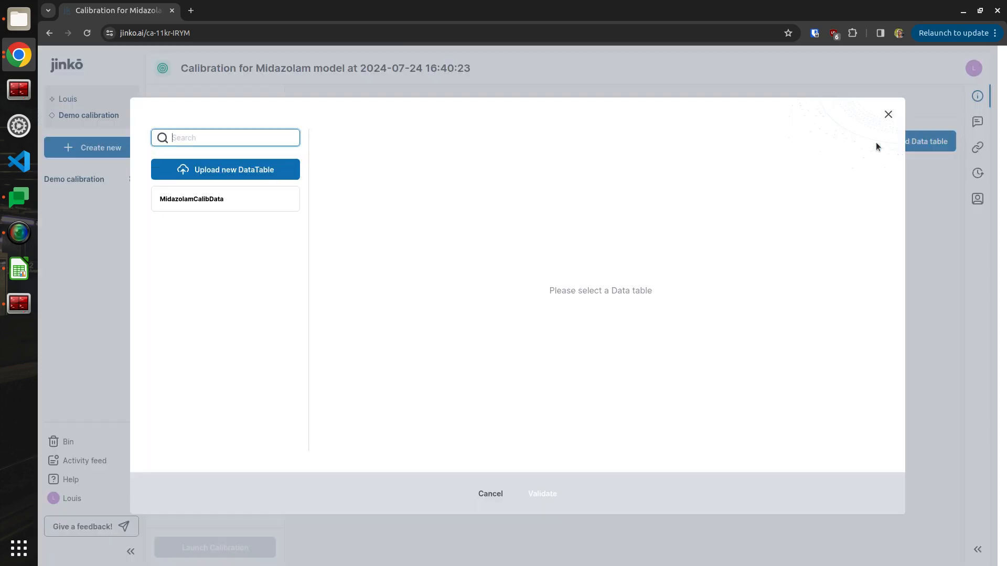
{"action": "left_click", "coordinate": [250, 196]}
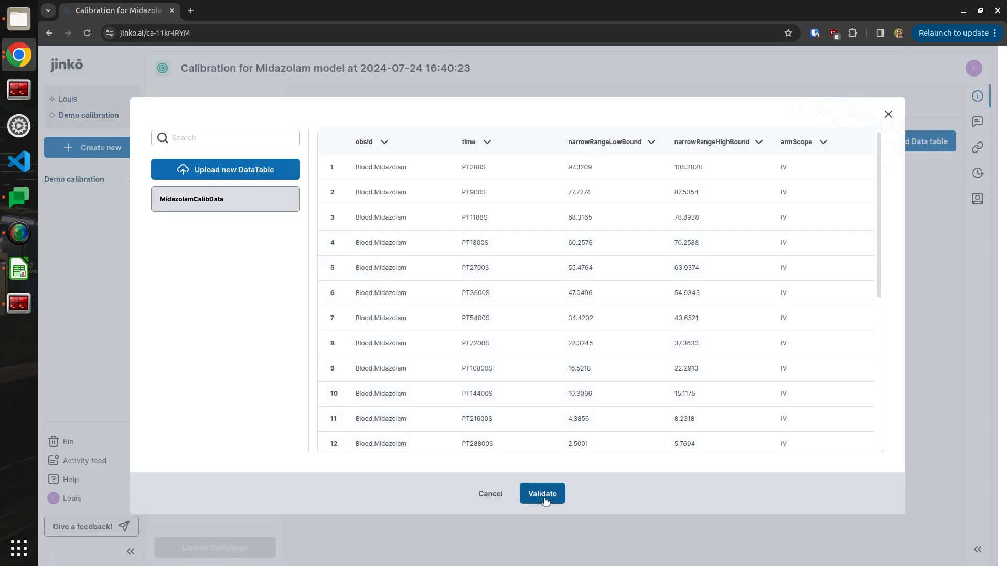
{"action": "left_click", "coordinate": [542, 495]}
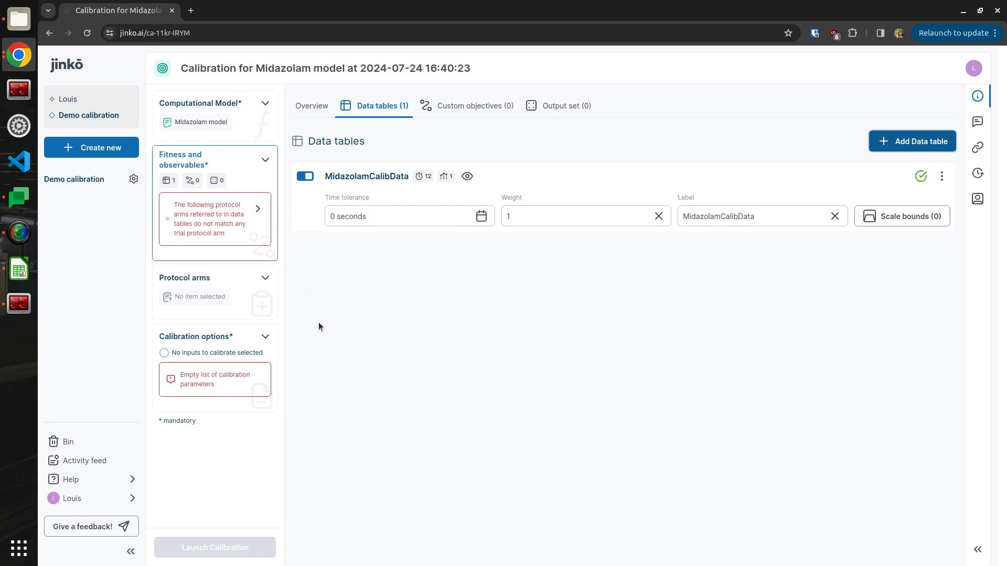
Step: Use the Midazolam protocol as the calibration's protocol arms
{"action": "left_click", "coordinate": [264, 308]}
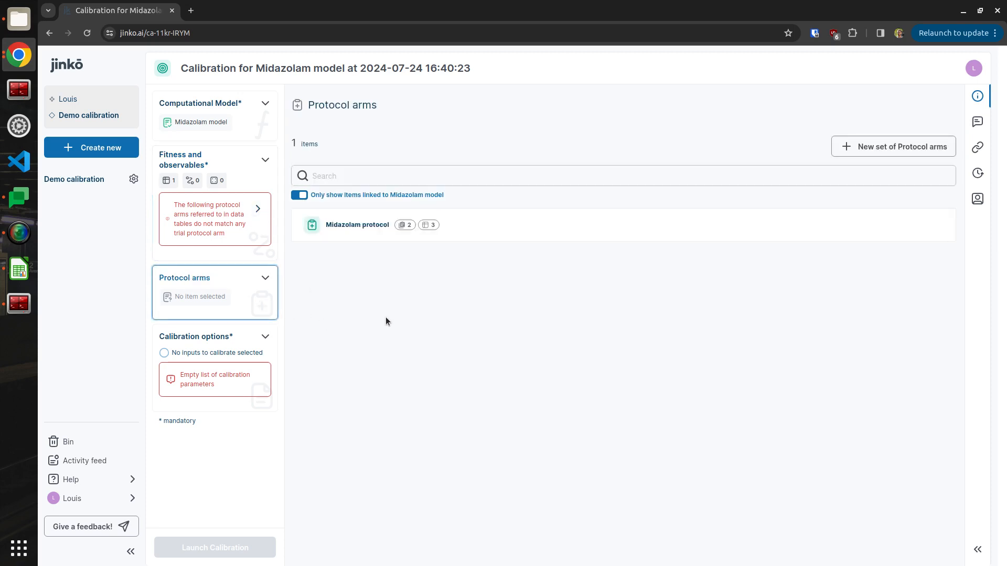
{"action": "left_click", "coordinate": [366, 225]}
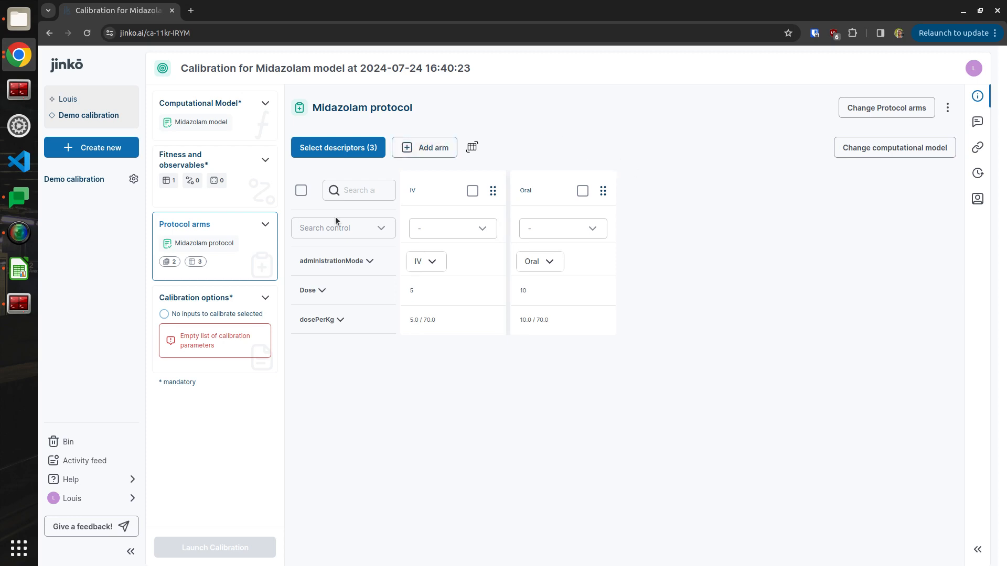
Step: Select the descriptors F and ka, filtered by the ToCalibrateOral tag, as the calibration's inputs to calibrate
{"action": "left_click", "coordinate": [256, 352]}
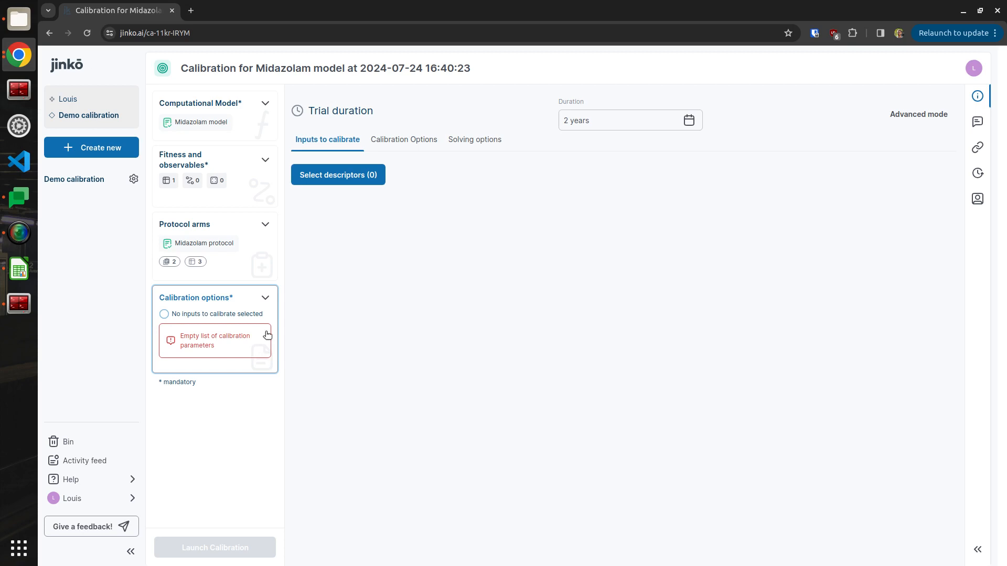
{"action": "left_click", "coordinate": [347, 176]}
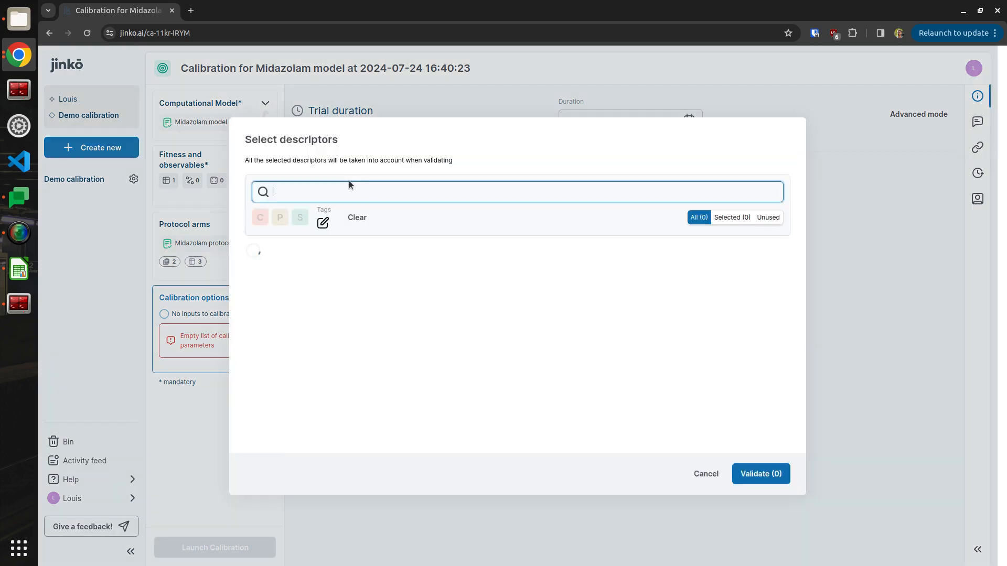
{"action": "left_click", "coordinate": [324, 223]}
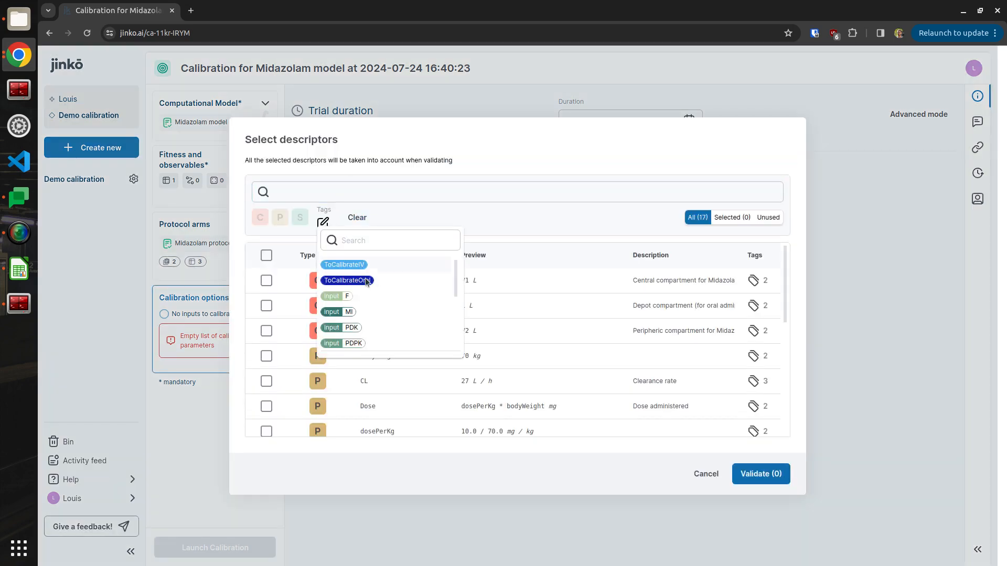
{"action": "left_click", "coordinate": [391, 284]}
{"action": "left_click", "coordinate": [571, 389]}
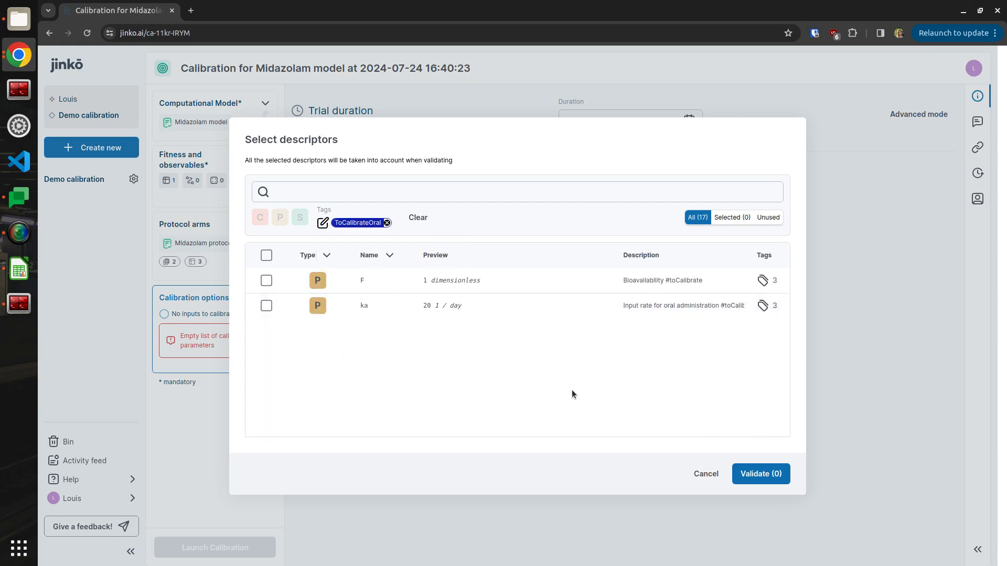
{"action": "left_click", "coordinate": [266, 258]}
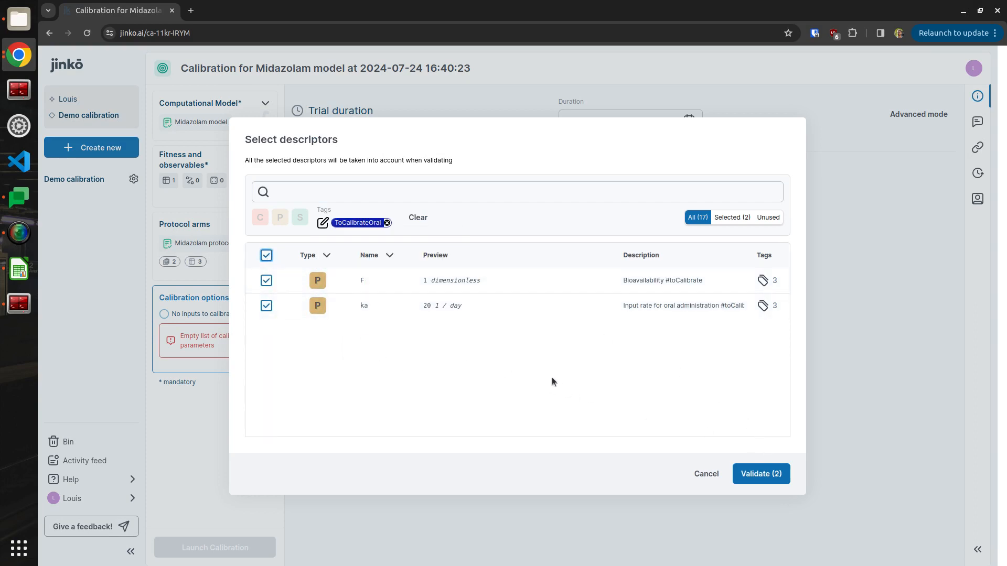
{"action": "left_click", "coordinate": [771, 474]}
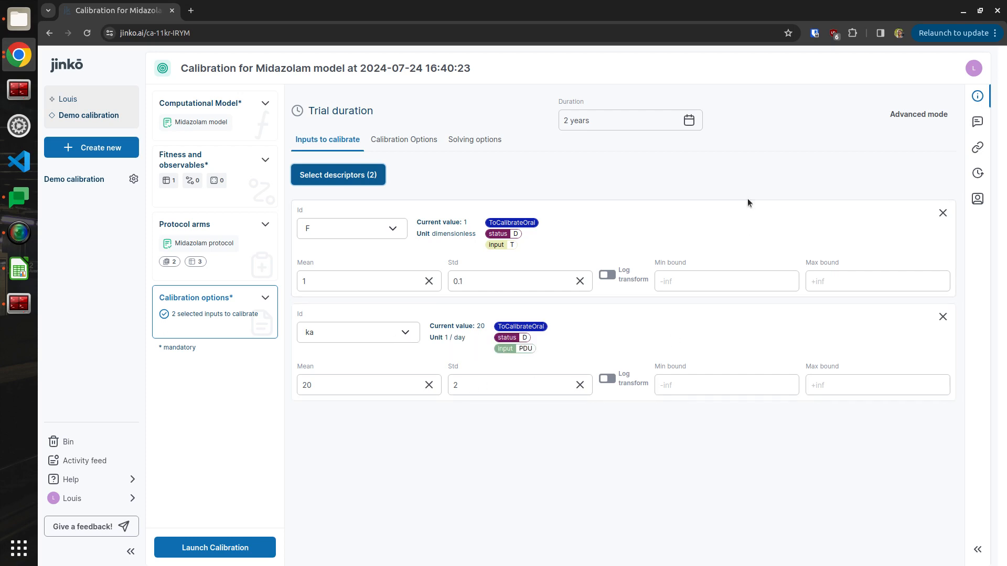
Step: Give input F a minimum bound of 0, a maximum bound of 1 and a mean of 0.55
{"action": "left_click", "coordinate": [714, 275]}
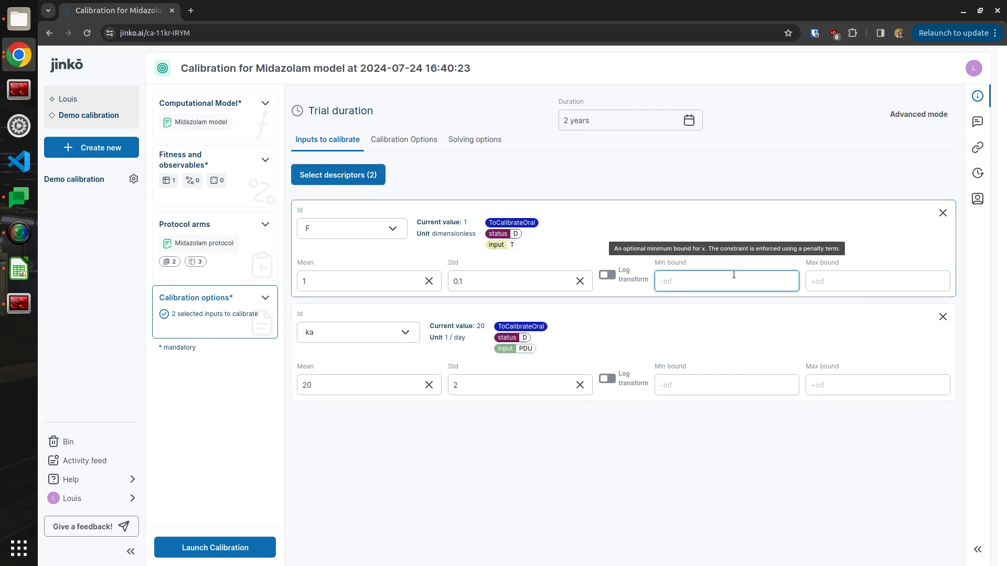
{"action": "type", "text": "0"}
{"action": "key", "text": "Tab"}
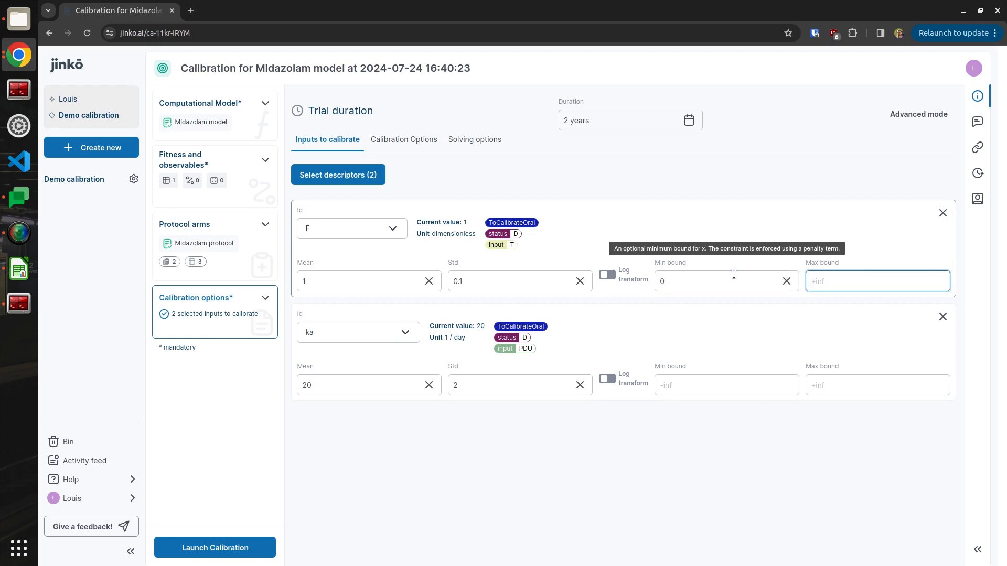
{"action": "type", "text": "1"}
{"action": "left_click_drag", "start_coordinate": [355, 278], "coordinate": [274, 285]}
{"action": "key", "text": "BackSpace"}
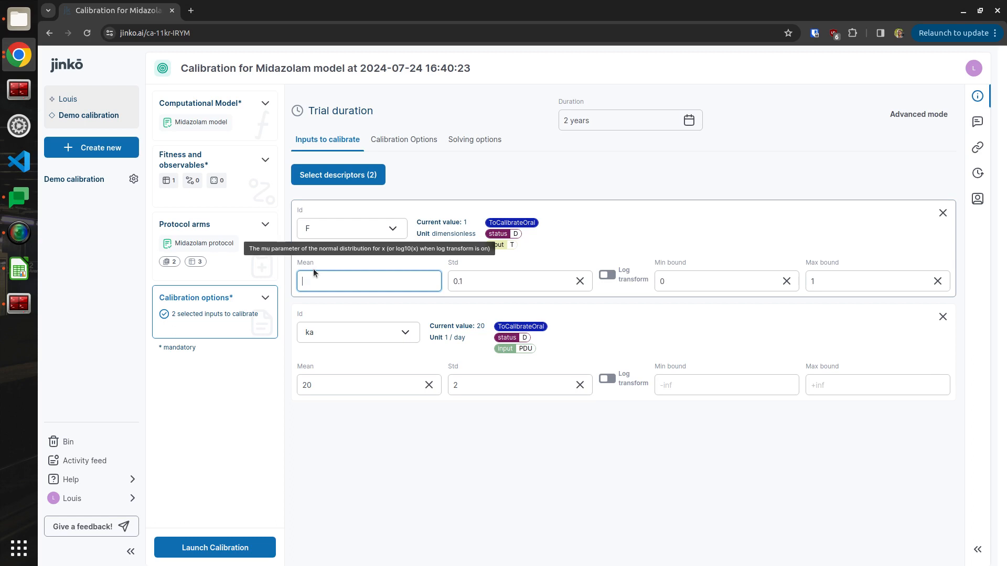
{"action": "type", "text": "0.55"}
{"action": "left_click", "coordinate": [452, 486]}
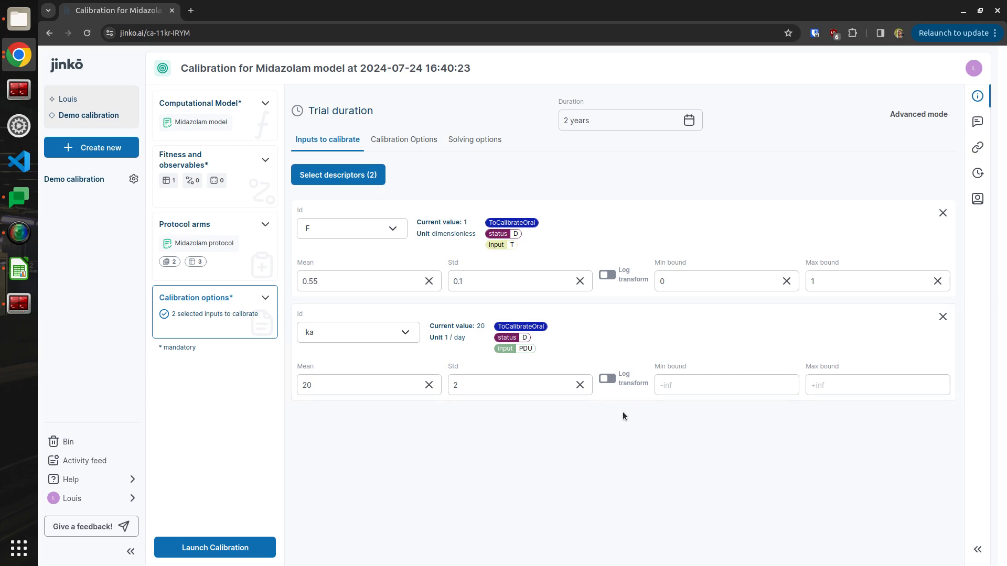
Step: Enable the log transform for input ka, with a mean of log of -2 and a std of log of 0.5
{"action": "left_click", "coordinate": [607, 381]}
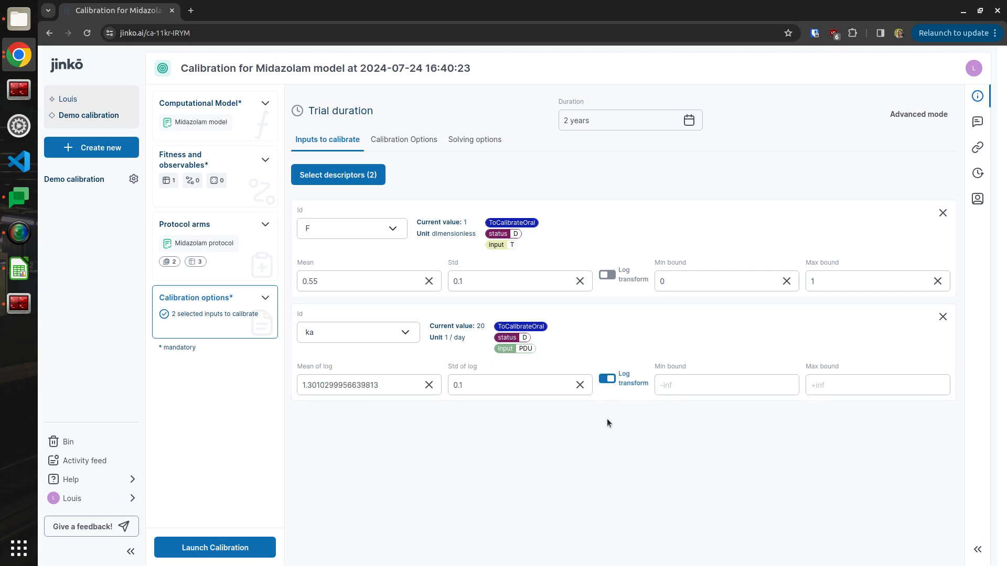
{"action": "left_click", "coordinate": [428, 385]}
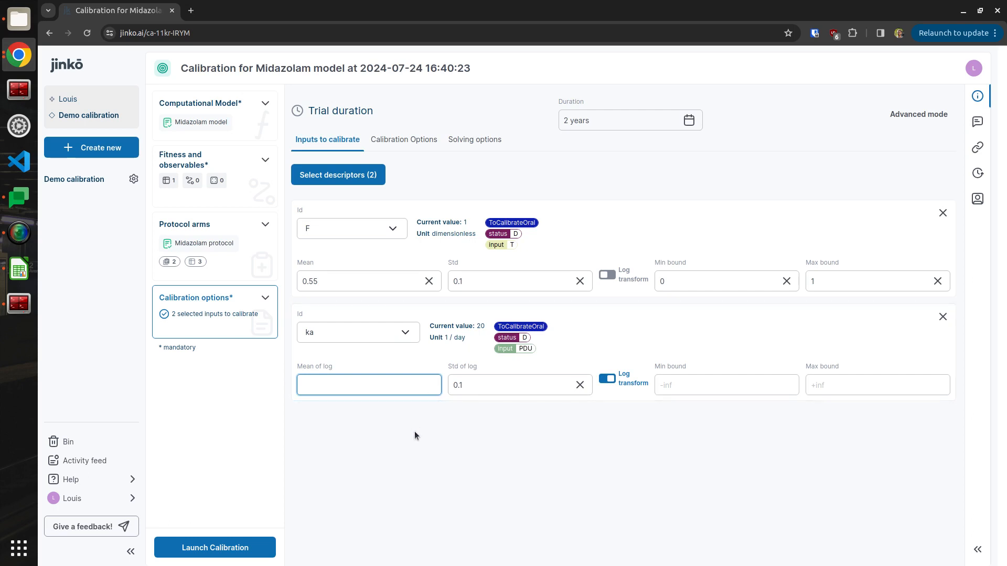
{"action": "type", "text": "-2"}
{"action": "left_click", "coordinate": [502, 393]}
{"action": "type", "text": "0."}
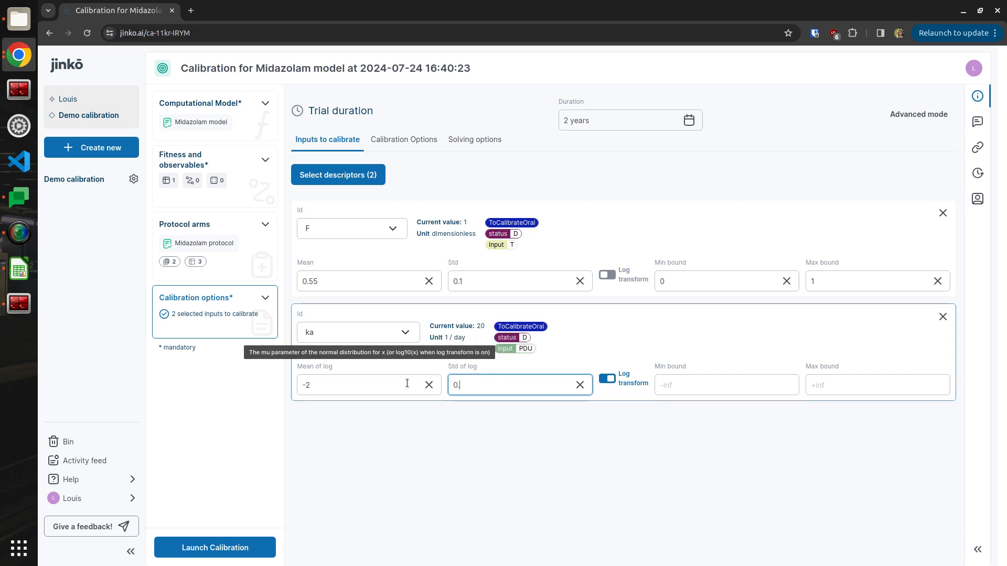
{"action": "type", "text": "5"}
{"action": "left_click", "coordinate": [461, 449]}
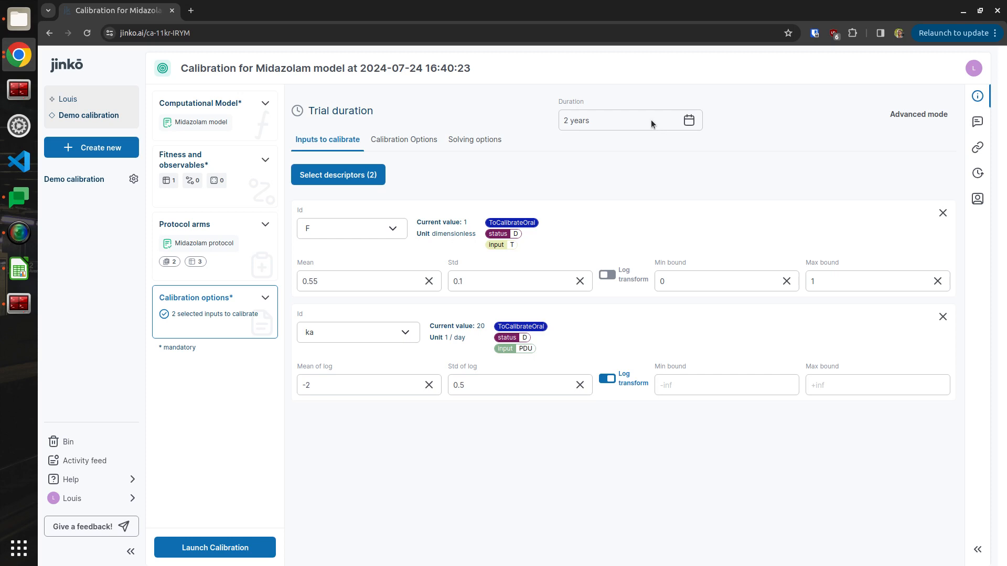
Step: Set the trial duration to 12 hours, with zero years
{"action": "left_click", "coordinate": [690, 122]}
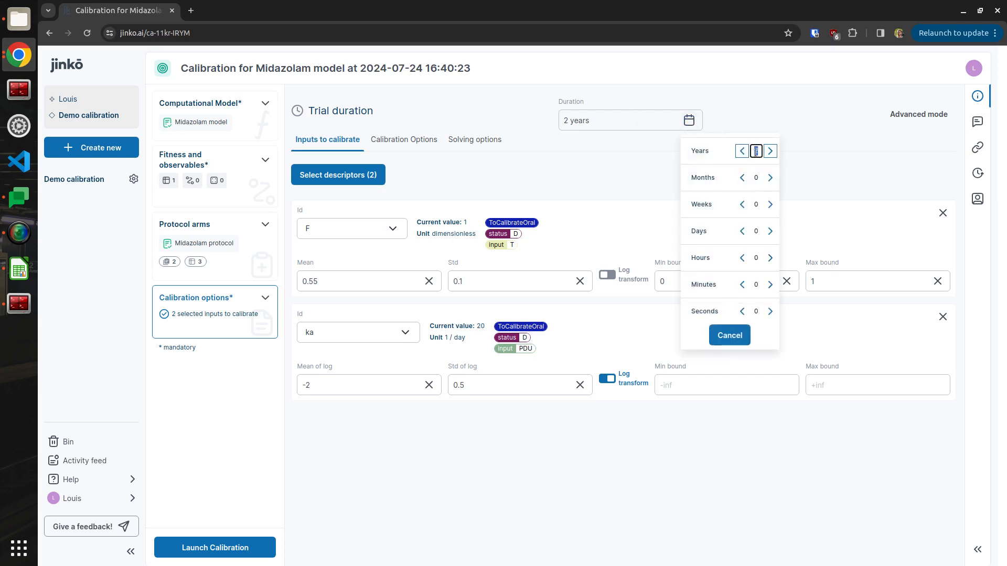
{"action": "left_click", "coordinate": [742, 151]}
{"action": "left_click", "coordinate": [742, 151]}
{"action": "left_click", "coordinate": [755, 258]}
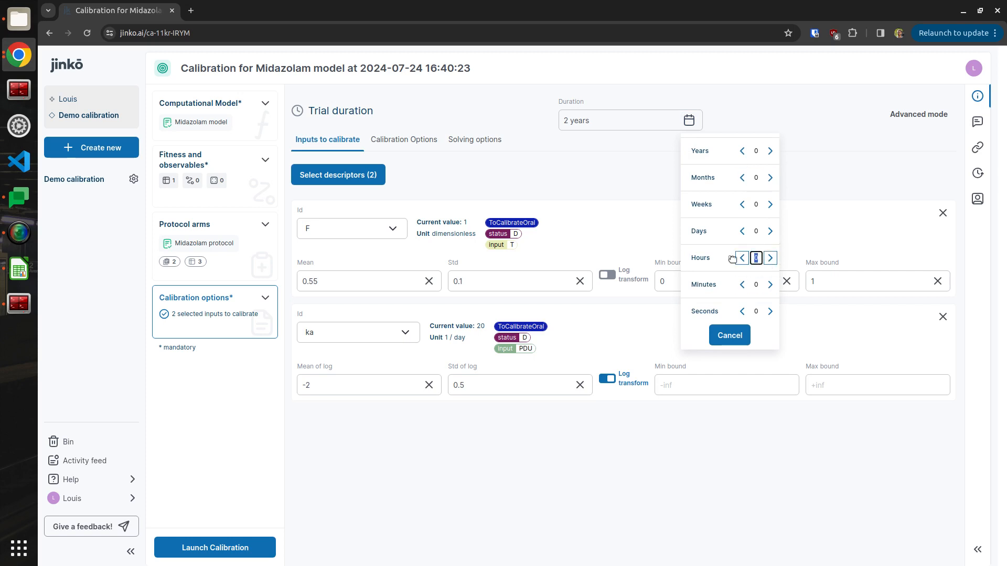
{"action": "type", "text": "12"}
{"action": "left_click", "coordinate": [590, 162]}
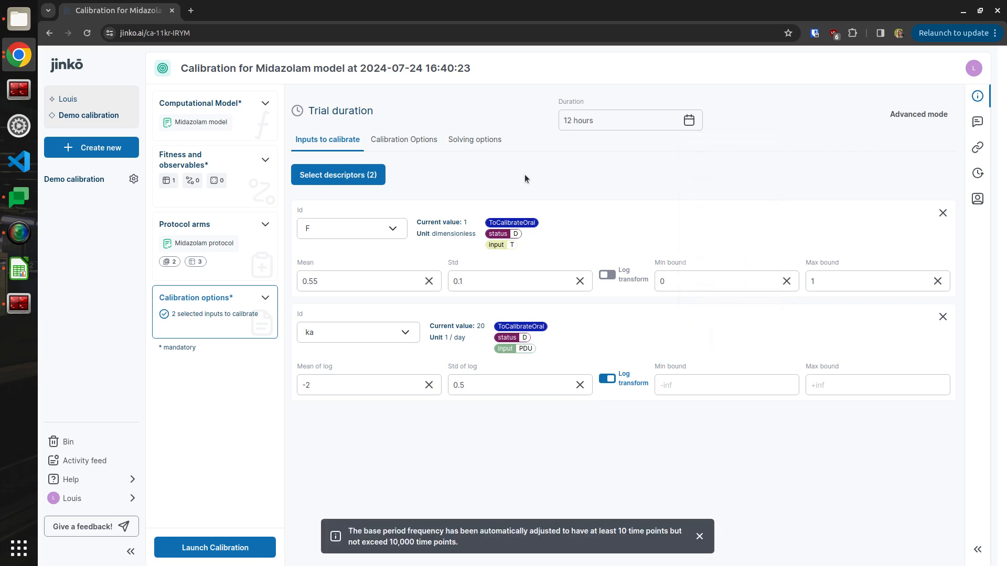
Step: Set the calibration's number of iterations to 30 and dismiss the notification
{"action": "left_click", "coordinate": [401, 148]}
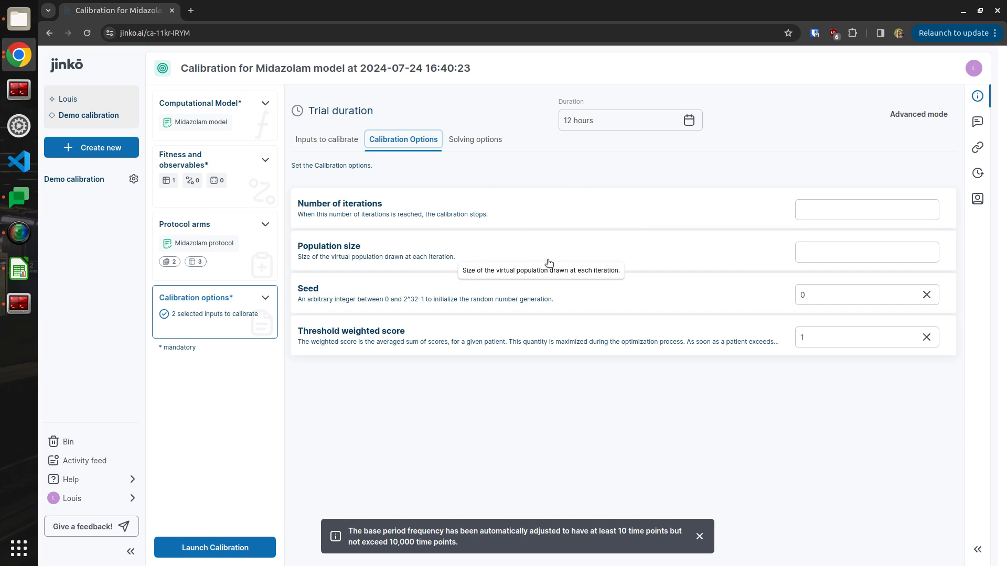
{"action": "left_click", "coordinate": [842, 212]}
{"action": "type", "text": "30"}
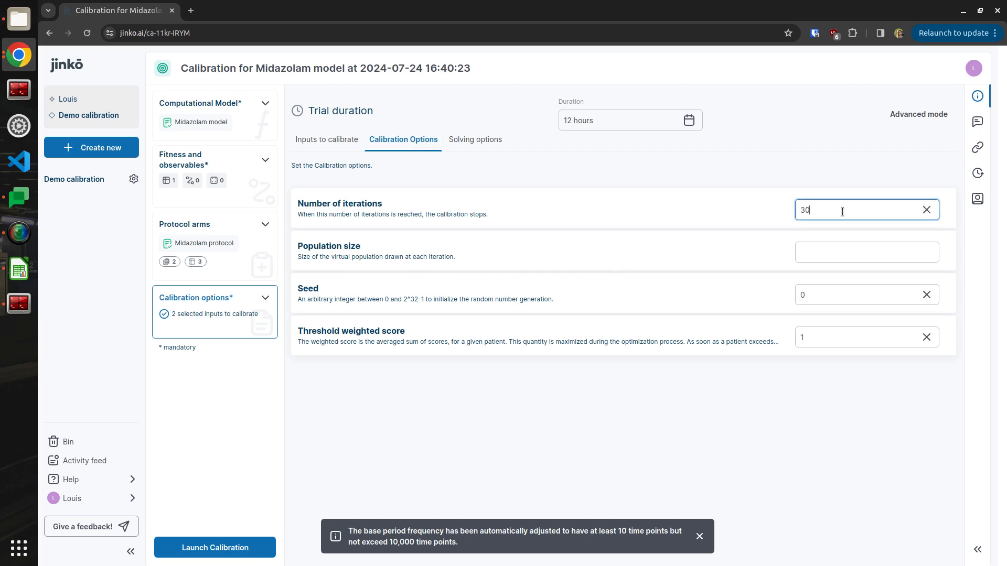
{"action": "left_click", "coordinate": [803, 178]}
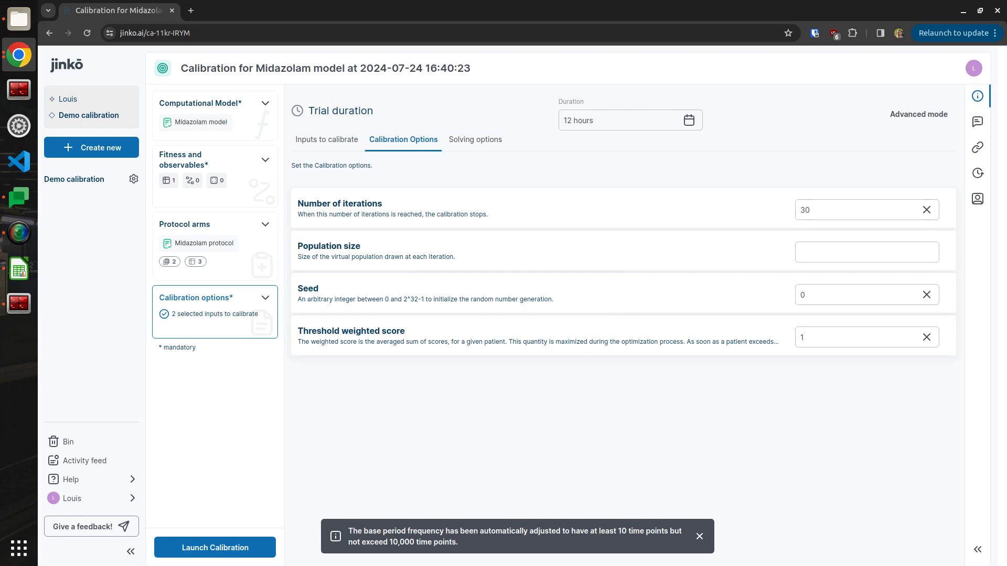
{"action": "left_click", "coordinate": [700, 536]}
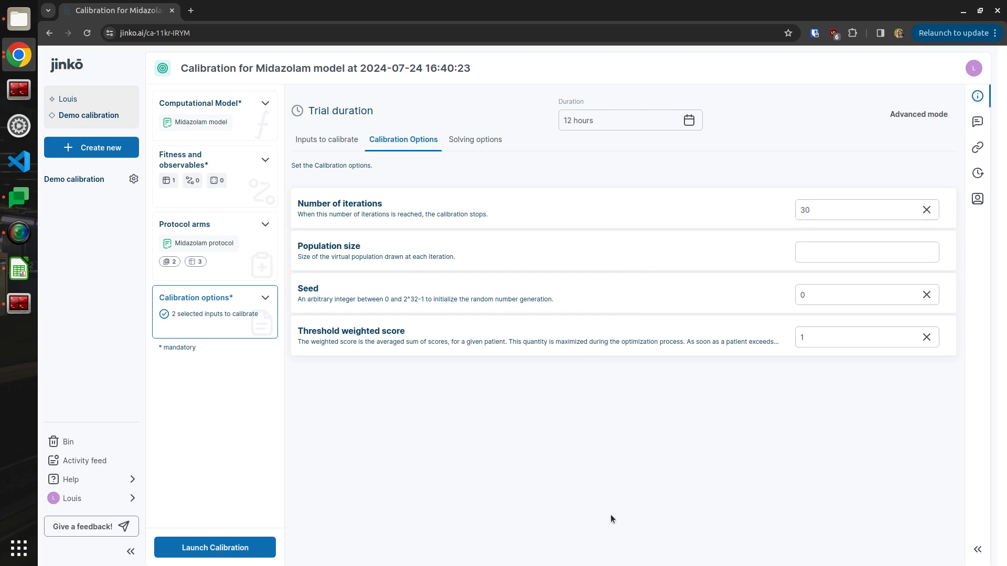
Step: Launch the calibration, confirm the launch and dismiss the notification
{"action": "left_click", "coordinate": [238, 549]}
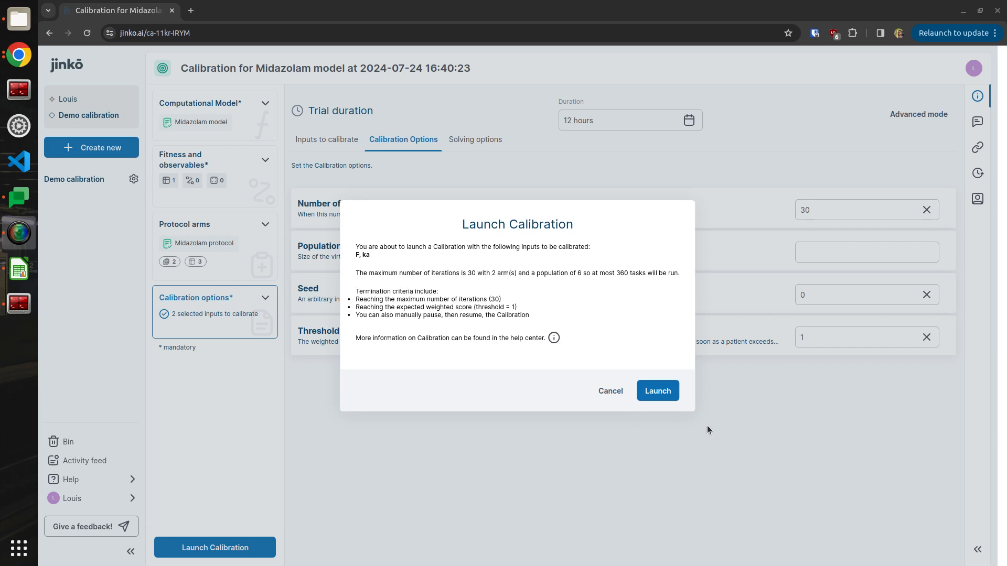
{"action": "left_click", "coordinate": [654, 391]}
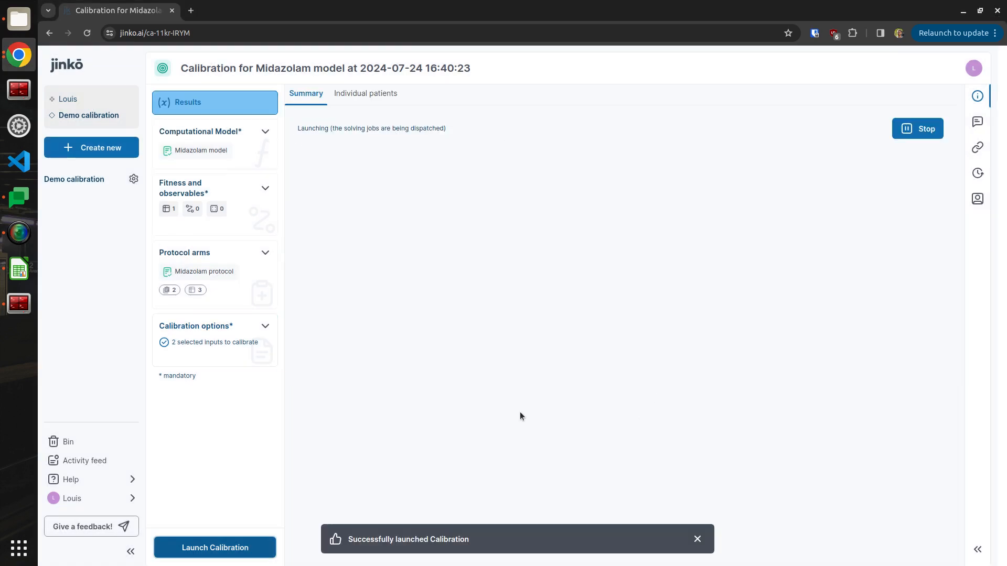
{"action": "left_click", "coordinate": [697, 539]}
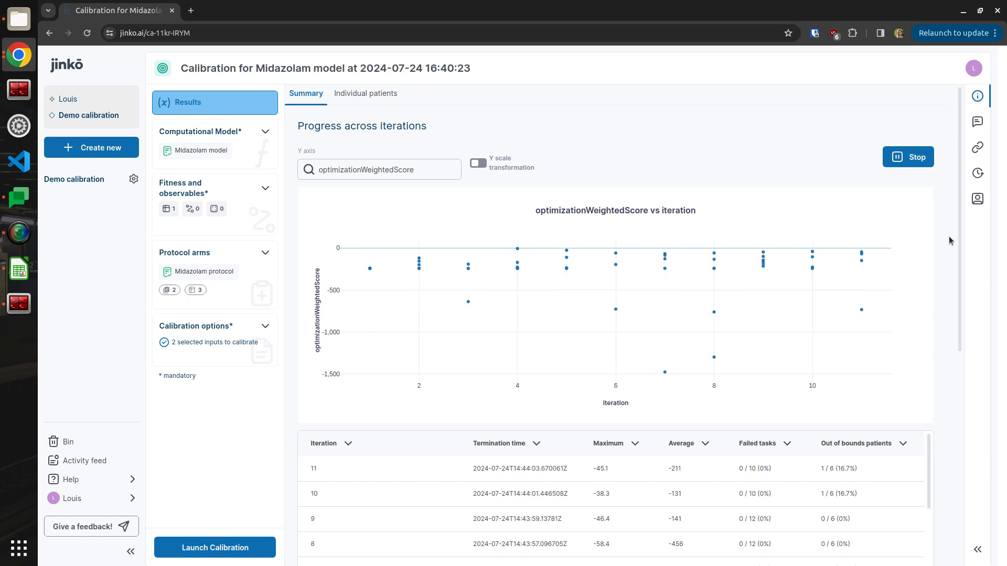
Step: Plot the with-arm score Blood.Midazolam-on-arm-Oral-from-table-MidazolamCalibData on the Y axis of the progress across iterations chart
{"action": "left_click", "coordinate": [436, 168]}
{"action": "double_click", "coordinate": [436, 167]}
{"action": "key", "text": "BackSpace"}
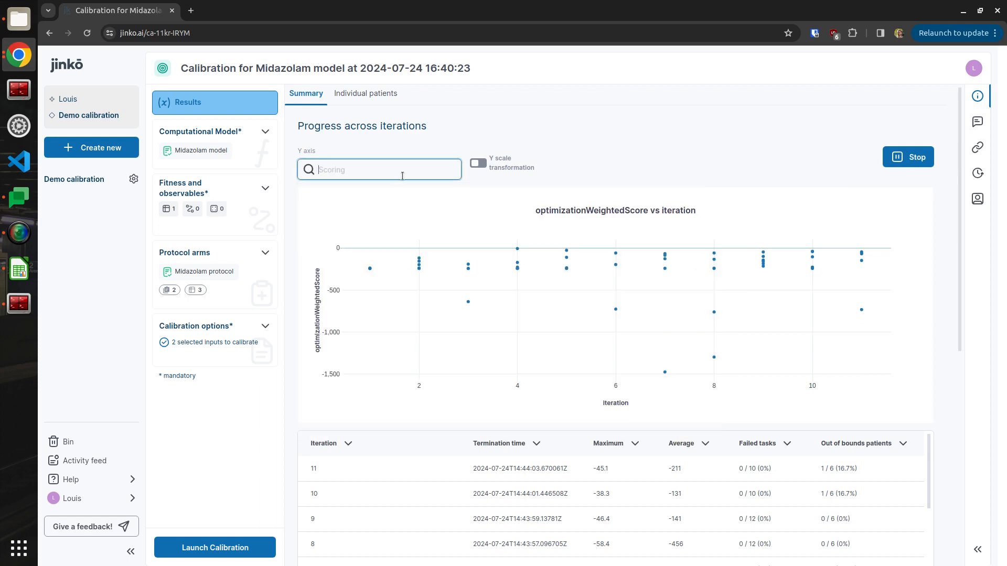
{"action": "left_click", "coordinate": [401, 175]}
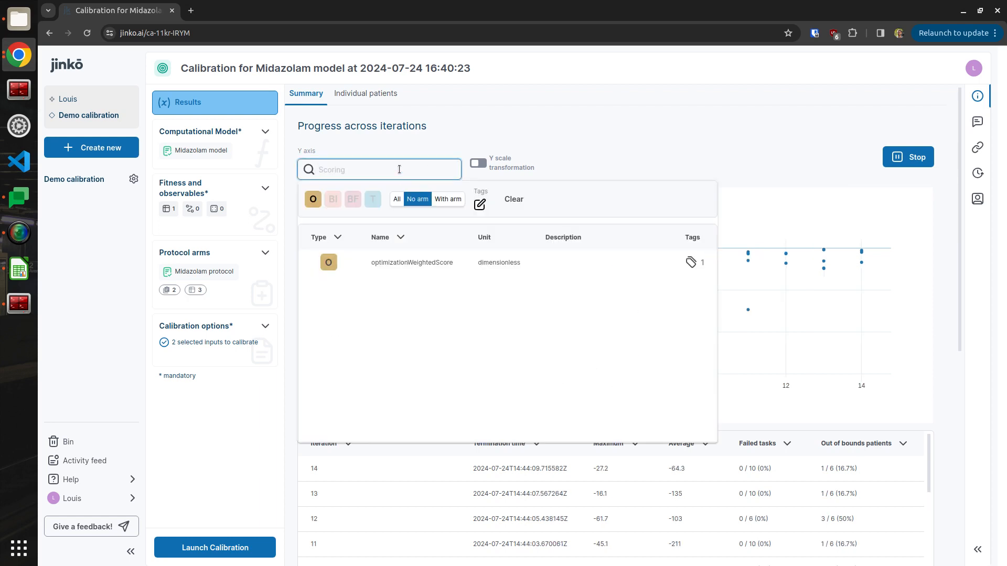
{"action": "left_click", "coordinate": [447, 199]}
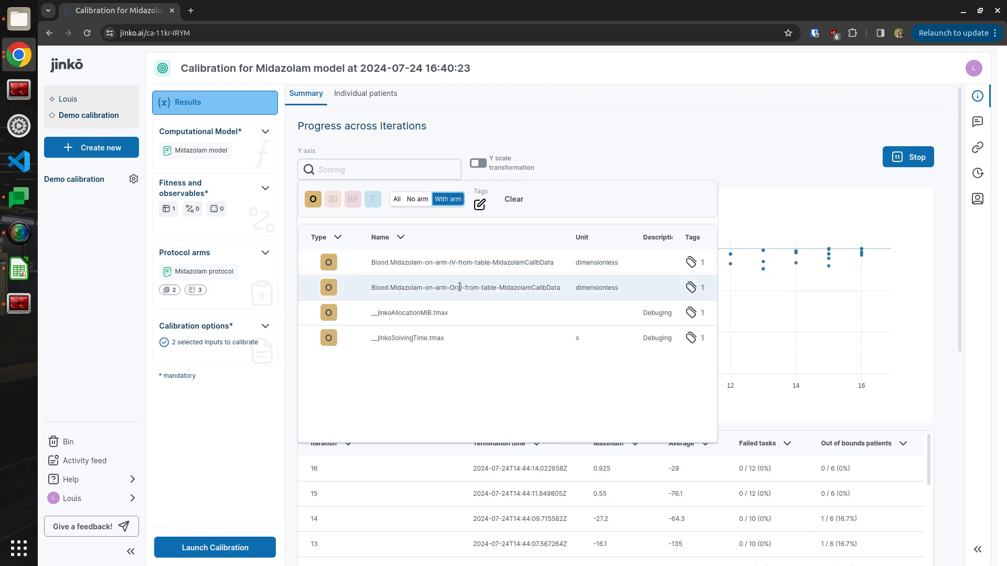
{"action": "left_click", "coordinate": [464, 287]}
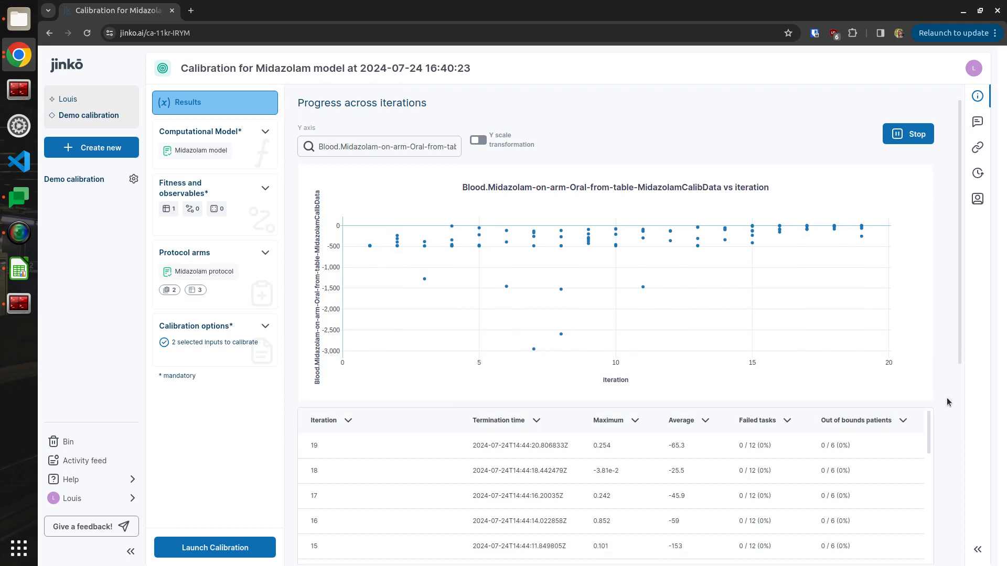
Step: Plot the baseline input F.tmin on the X axis of the scalars scatter plot and enable the Y scale transformation
{"action": "scroll", "coordinate": [946, 399], "scroll_direction": "down", "scroll_amount": 2}
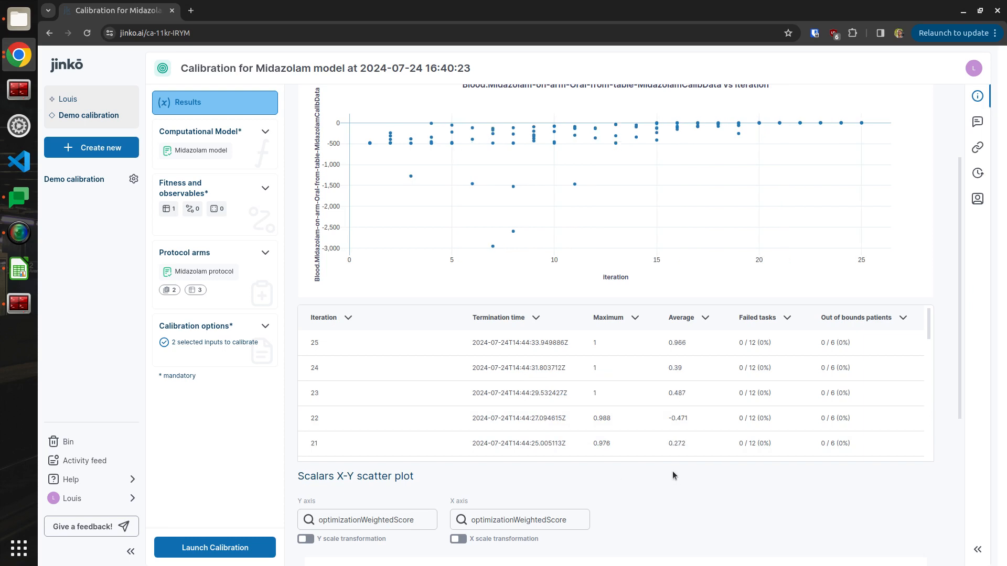
{"action": "scroll", "coordinate": [923, 505], "scroll_direction": "down", "scroll_amount": 5}
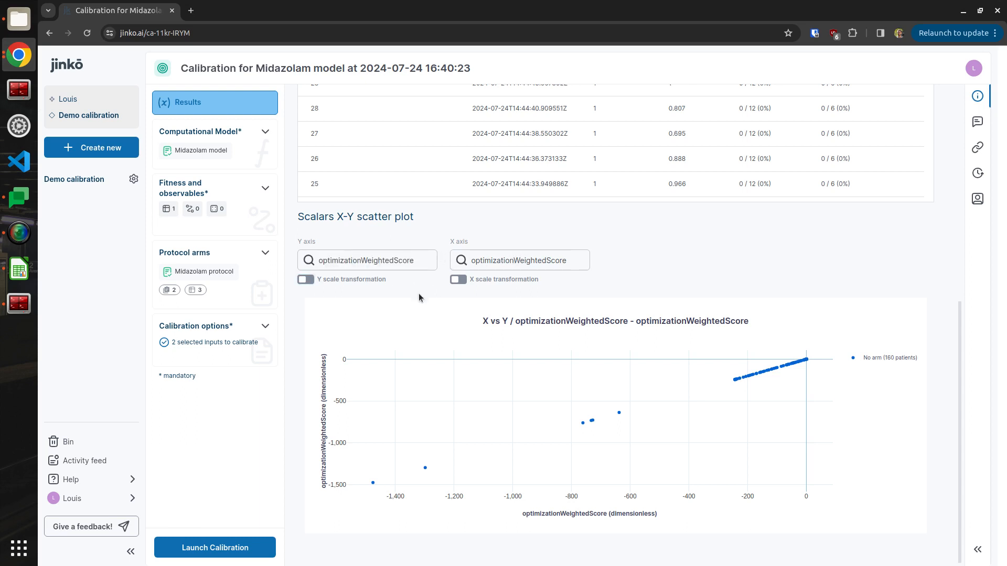
{"action": "left_click", "coordinate": [531, 260]}
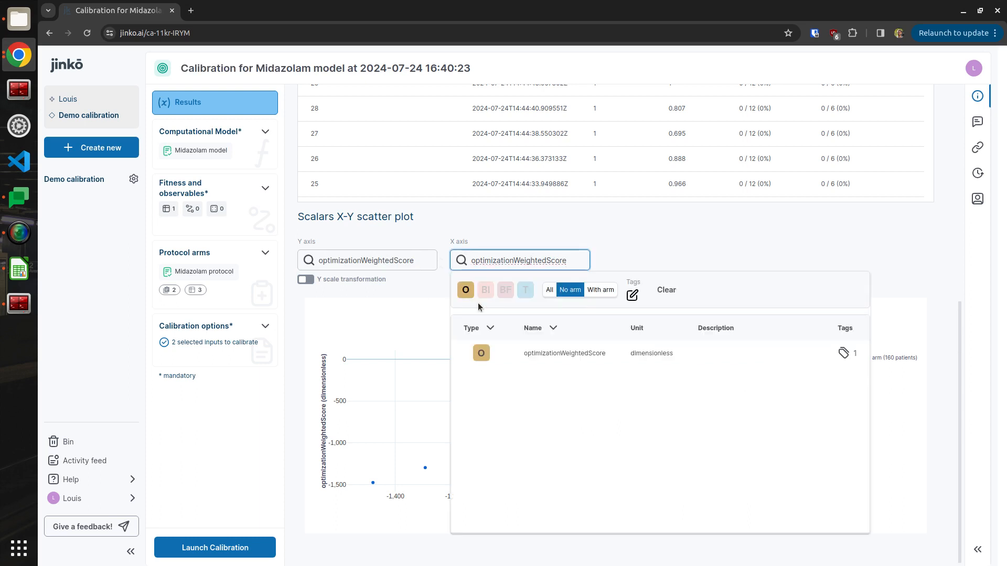
{"action": "left_click_drag", "start_coordinate": [576, 264], "coordinate": [449, 268]}
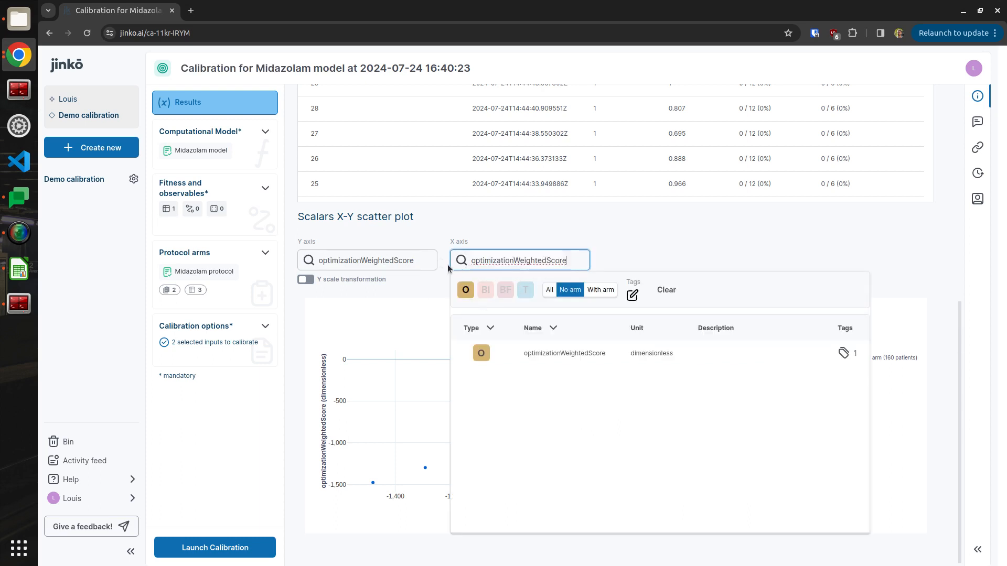
{"action": "double_click", "coordinate": [548, 257]}
{"action": "key", "text": "BackSpace"}
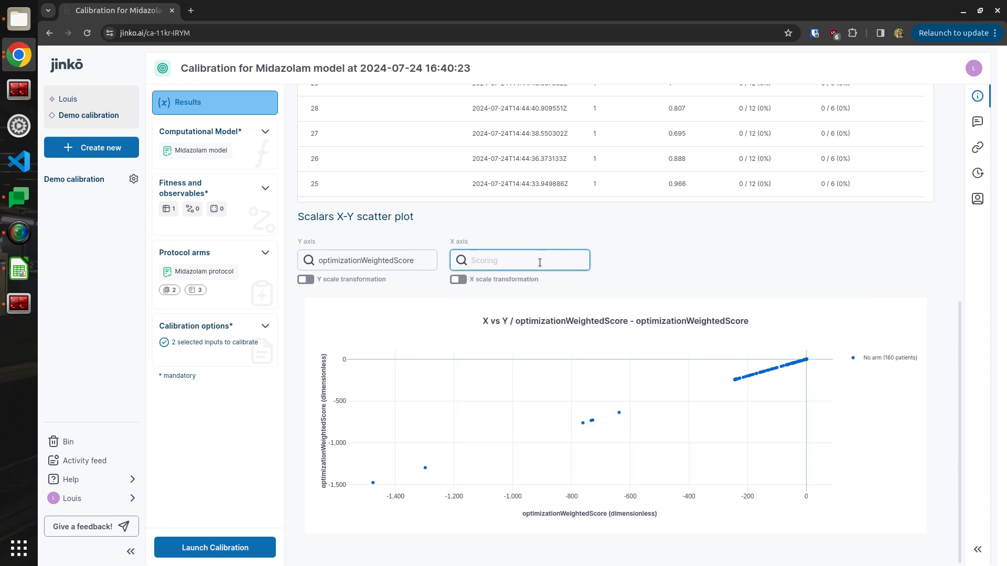
{"action": "left_click", "coordinate": [539, 260]}
{"action": "left_click", "coordinate": [488, 296]}
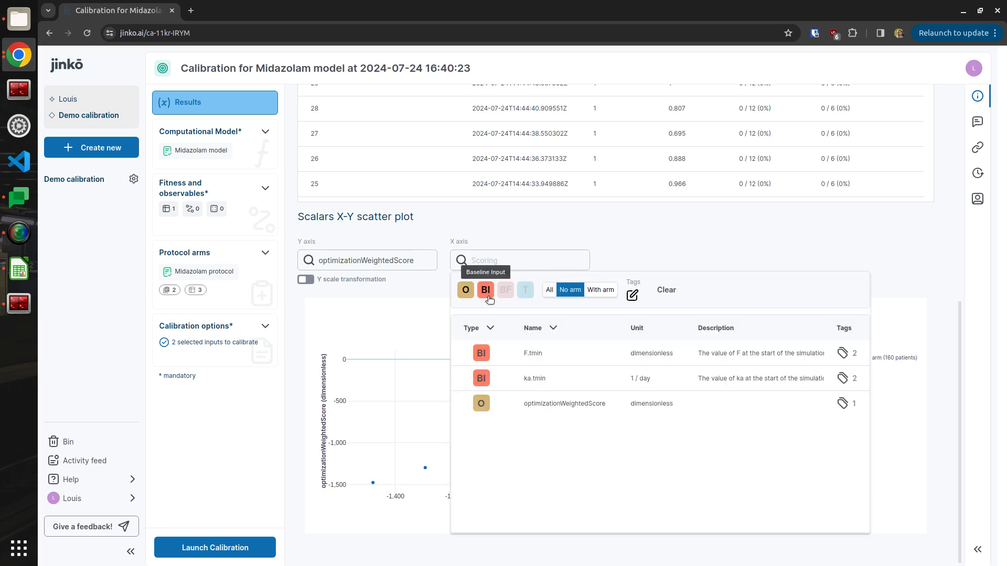
{"action": "left_click", "coordinate": [540, 352]}
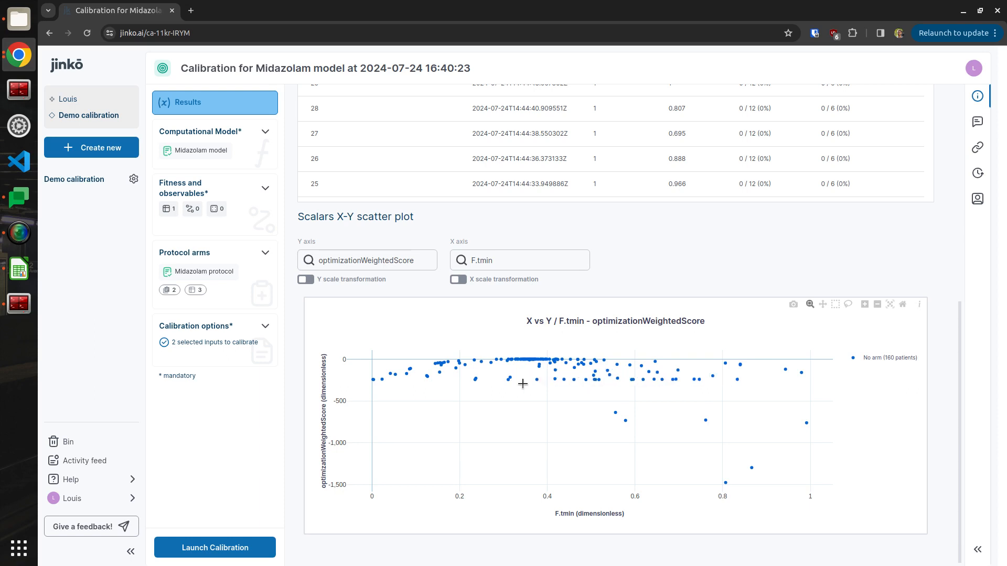
{"action": "left_click", "coordinate": [306, 280]}
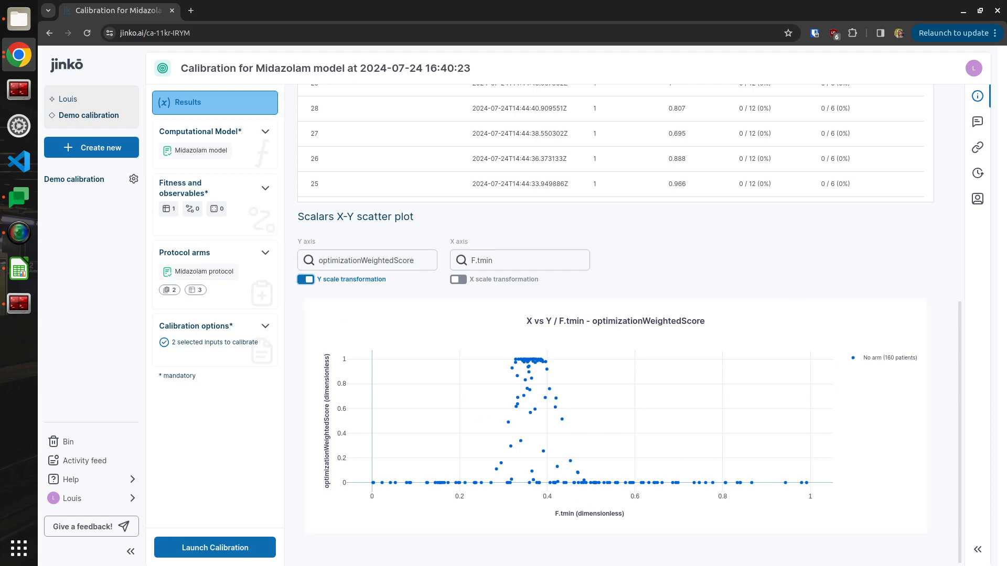
Step: Show the individual patients' timeseries and display the worst-scoring patient, number 160
{"action": "scroll", "coordinate": [692, 414], "scroll_direction": "up", "scroll_amount": 7}
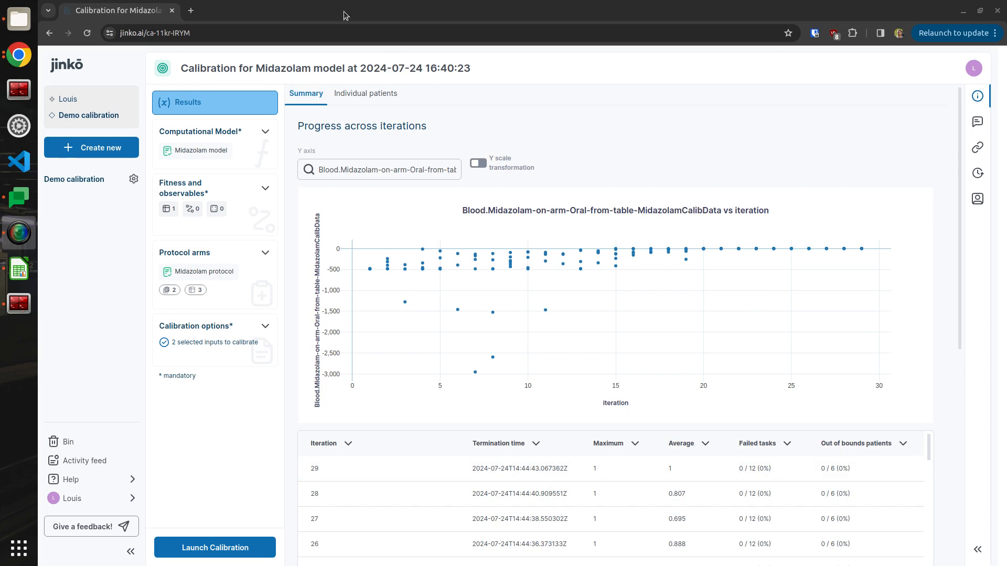
{"action": "left_click", "coordinate": [367, 94]}
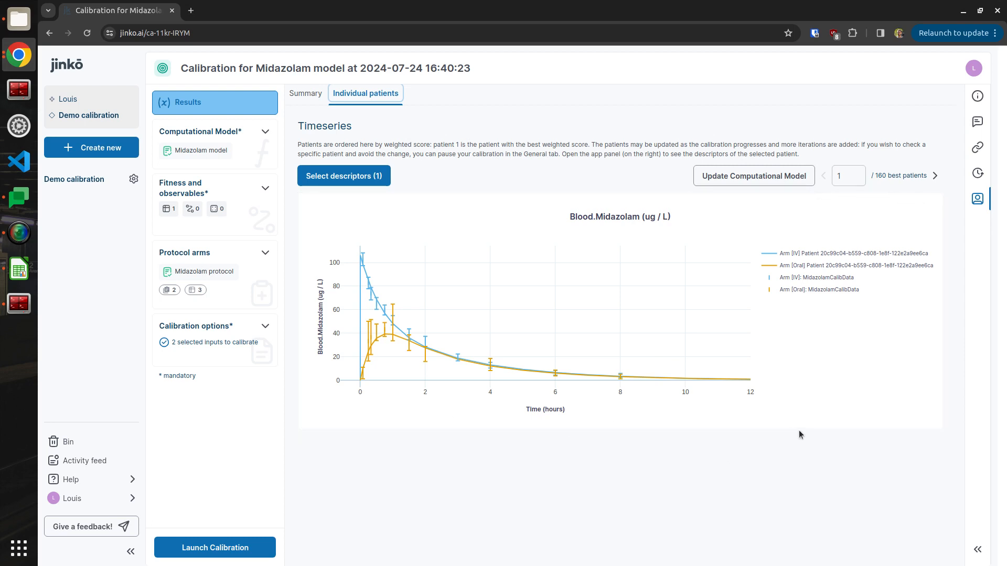
{"action": "double_click", "coordinate": [837, 183]}
{"action": "type", "text": "160"}
{"action": "left_click", "coordinate": [631, 183]}
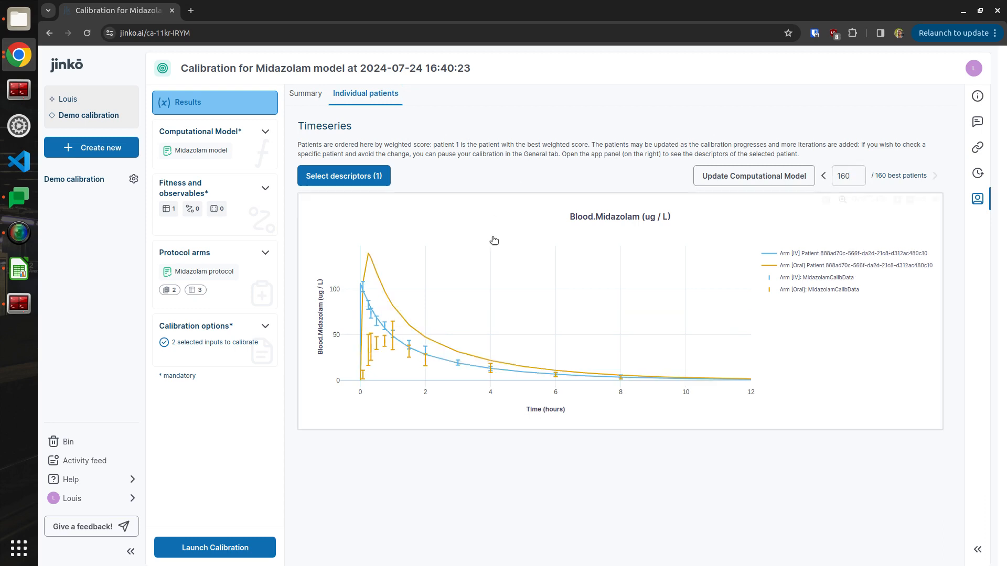
Step: Display the timeseries of the best-scoring patient, number 1
{"action": "double_click", "coordinate": [842, 176]}
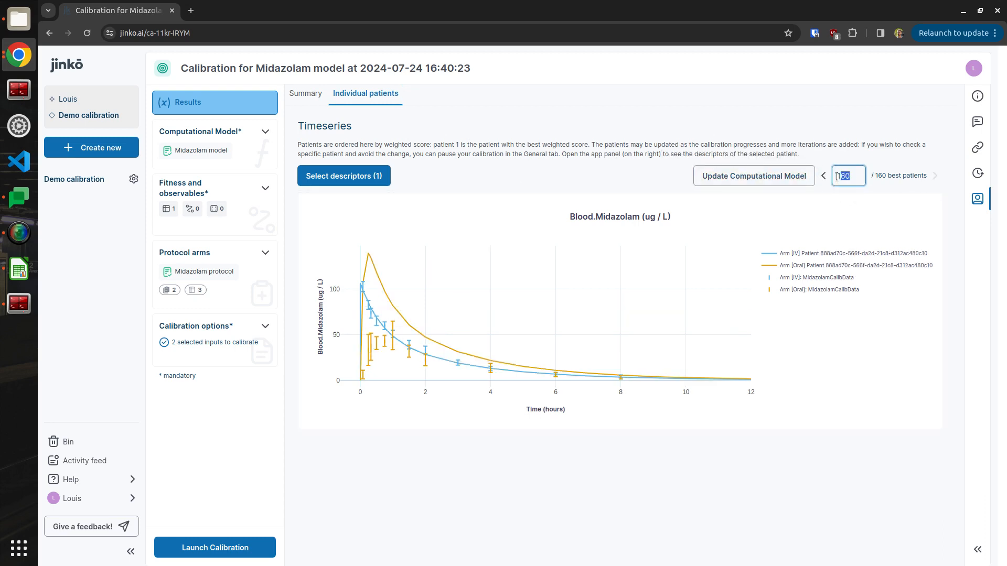
{"action": "type", "text": "1"}
{"action": "left_click", "coordinate": [877, 133]}
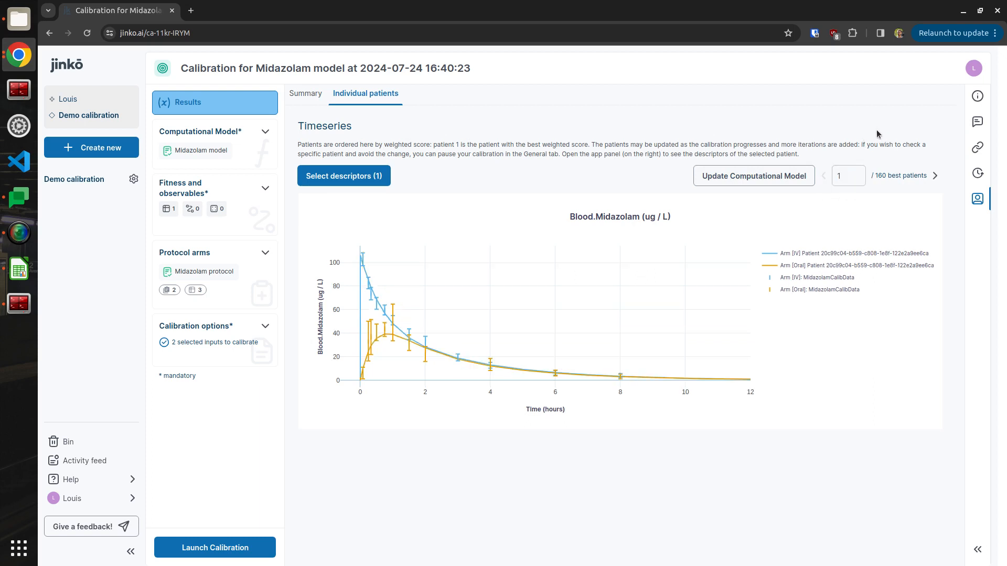
Step: Show patient 1's characteristics and update the computational model with this patient's calibrated values, ka 42.4 and F 0.368
{"action": "left_click", "coordinate": [975, 201]}
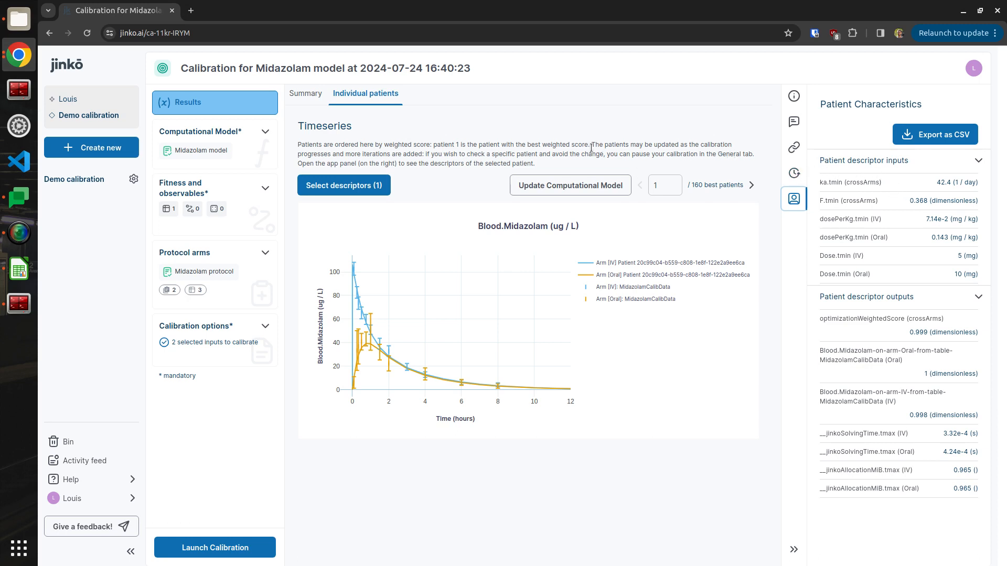
{"action": "left_click", "coordinate": [556, 189]}
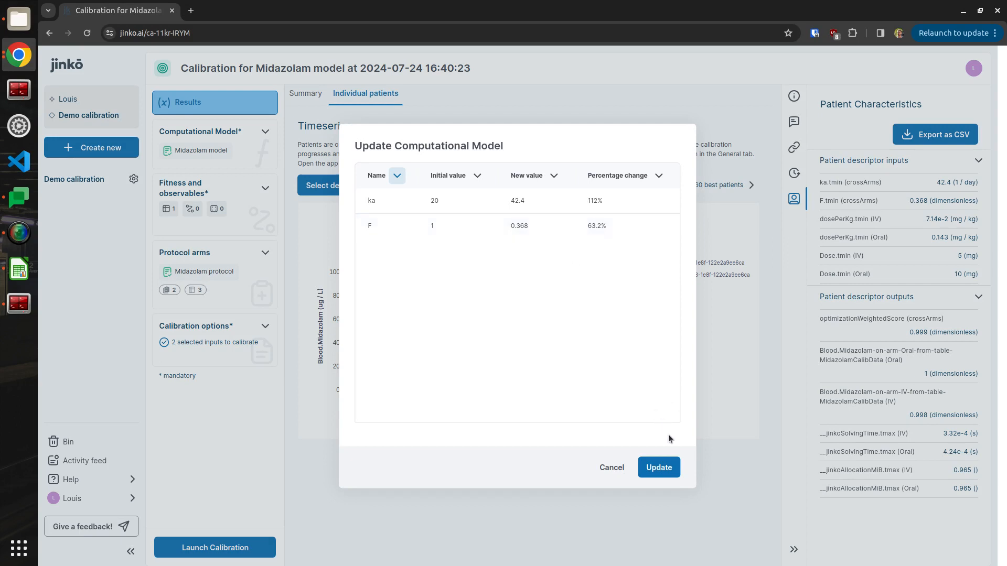
{"action": "left_click", "coordinate": [660, 469]}
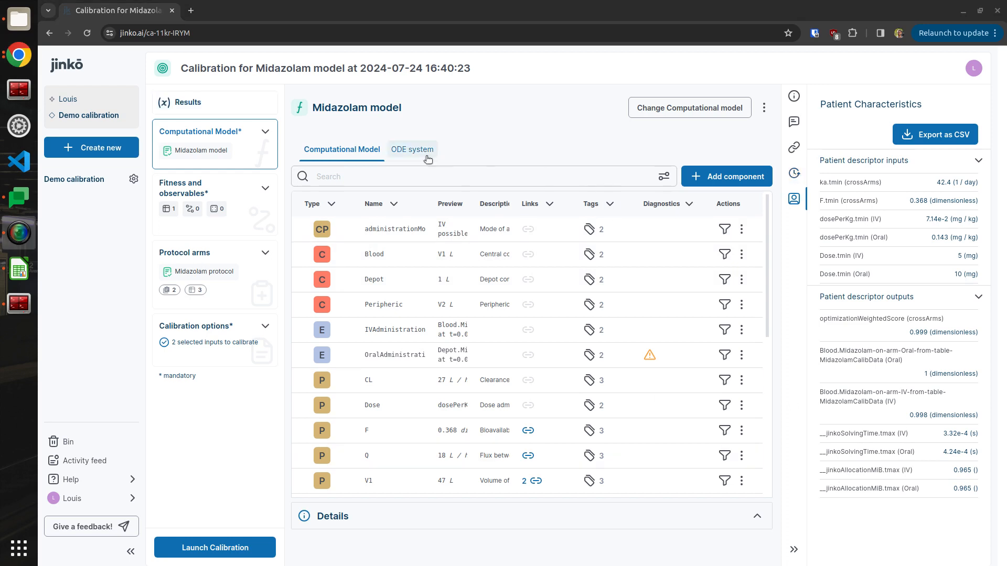
Step: Filter the Midazolam model's components by the ToCalibrateOral tag and display the link attached to parameter F
{"action": "left_click", "coordinate": [664, 177]}
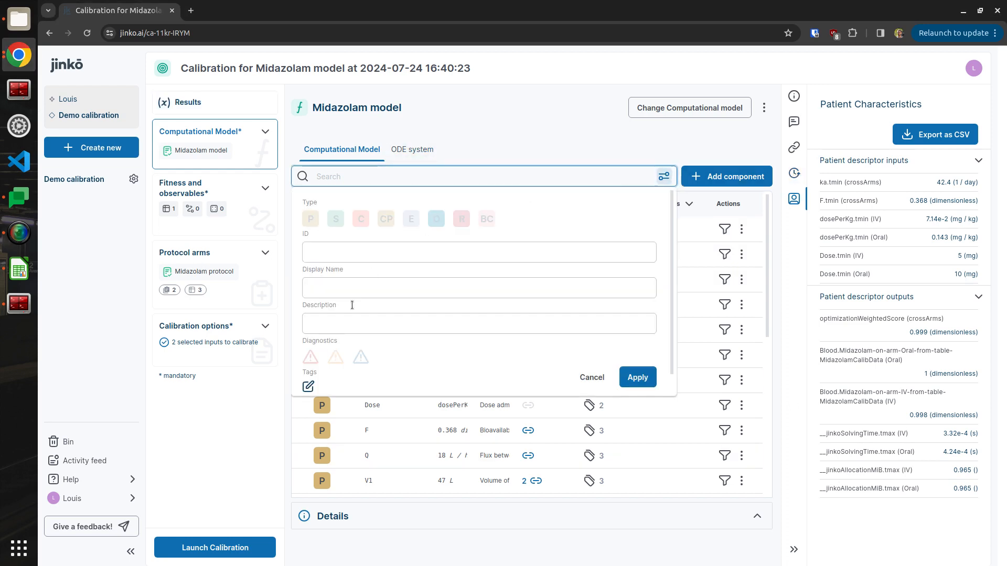
{"action": "left_click", "coordinate": [309, 386]}
{"action": "scroll", "coordinate": [366, 462], "scroll_direction": "down", "scroll_amount": 5}
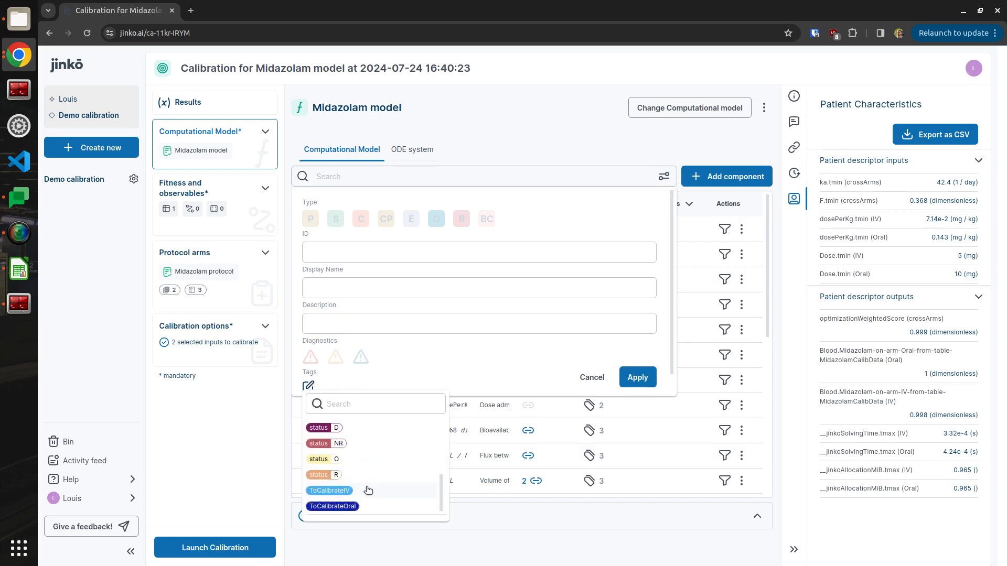
{"action": "left_click", "coordinate": [367, 505]}
{"action": "left_click", "coordinate": [636, 377]}
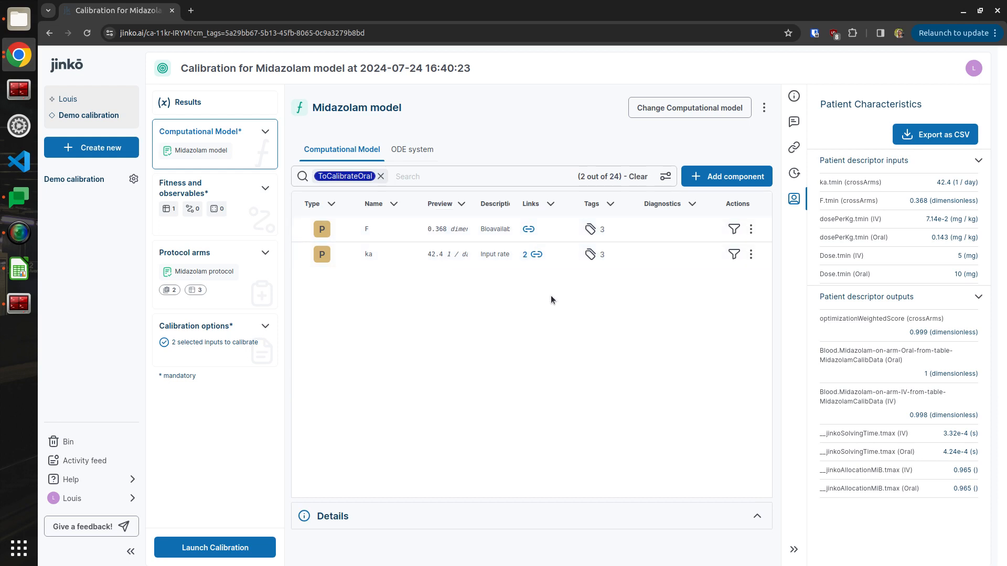
{"action": "left_click", "coordinate": [529, 230]}
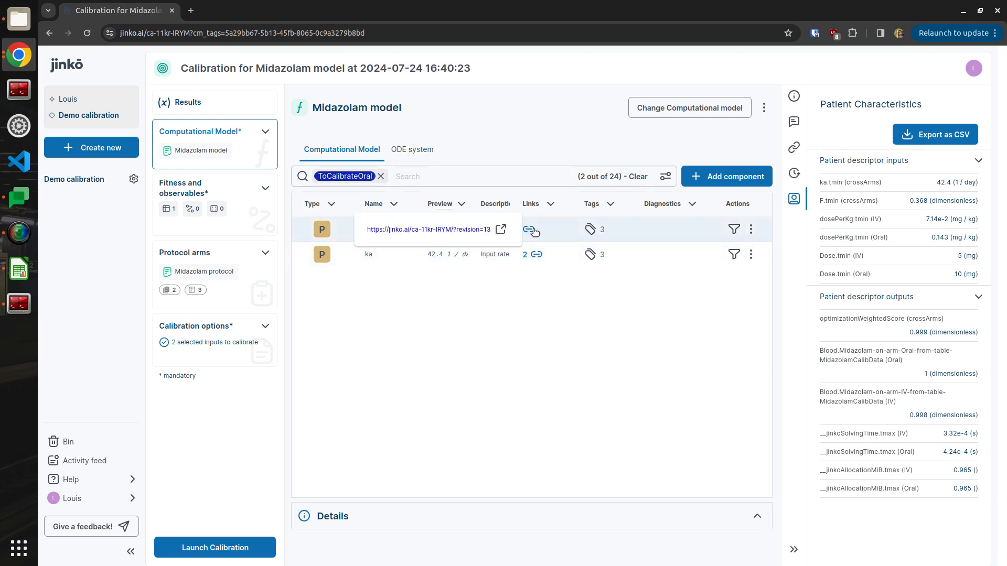